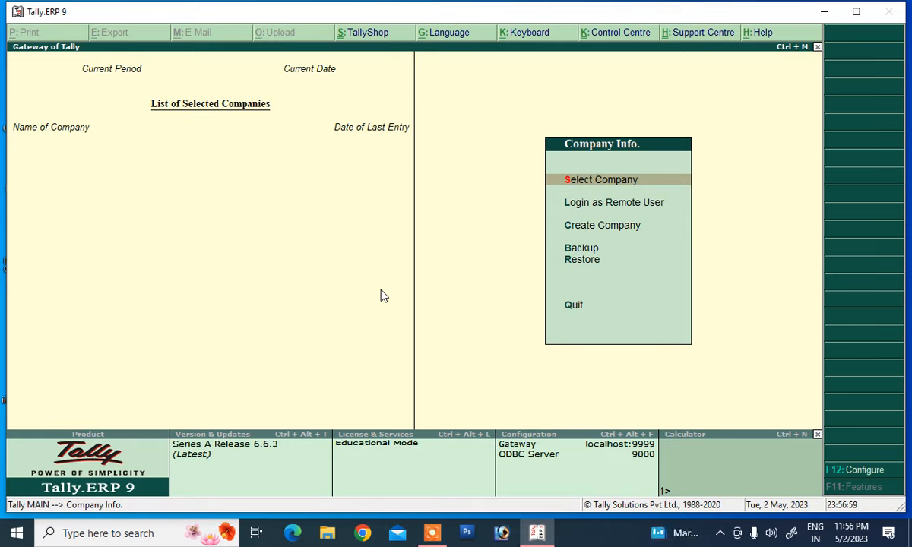
Start creating a new company named Abc.
{"action": "key", "text": "Down"}
{"action": "key", "text": "Down"}
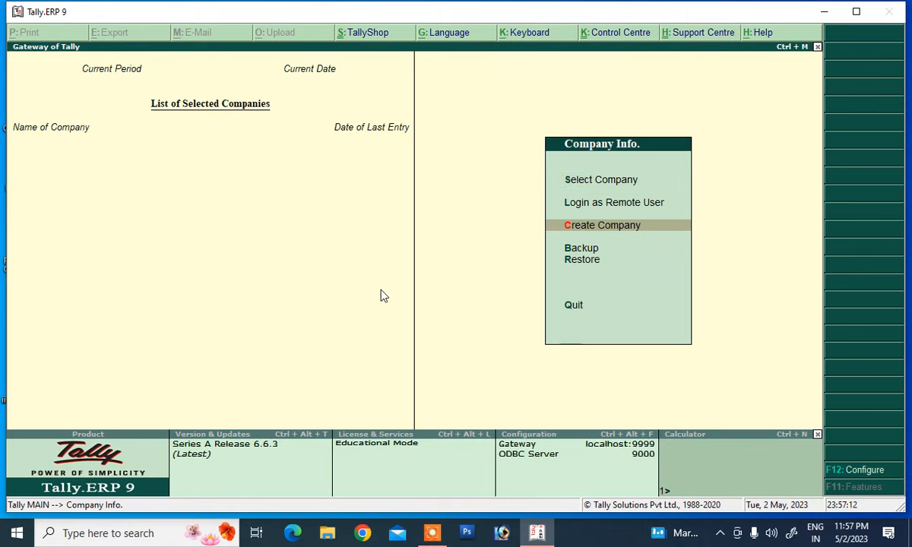
{"action": "key", "text": "Return"}
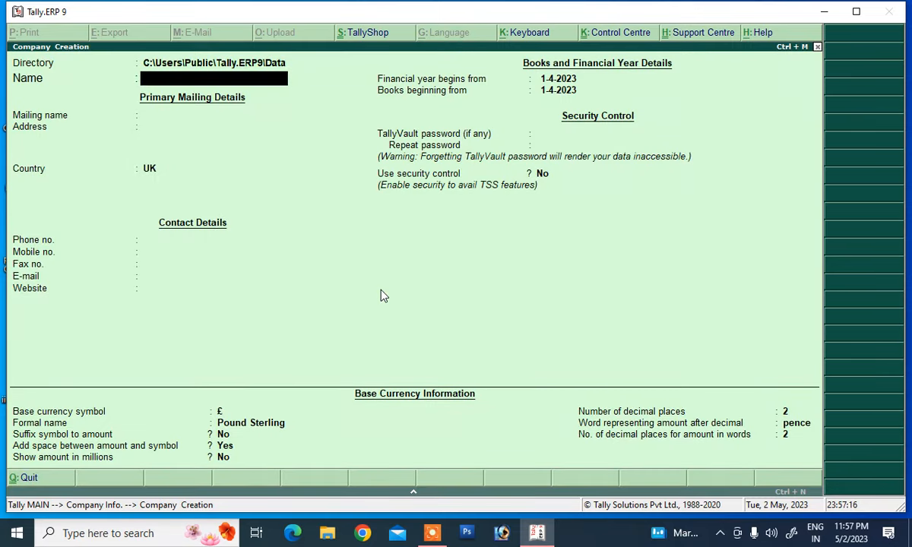
{"action": "type", "text": "Abc"}
{"action": "key", "text": "Return"}
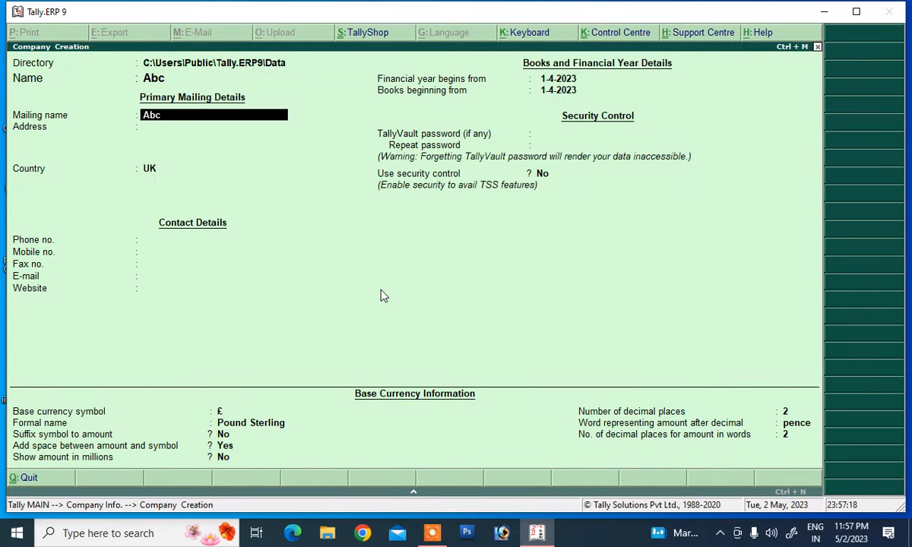
Keep the mailing name, leave the address blank, and set the company's country to India and state to Uttar Pradesh.
{"action": "key", "text": "Return"}
{"action": "key", "text": "Return"}
{"action": "type", "text": "I"}
{"action": "key", "text": "Down"}
{"action": "key", "text": "Down"}
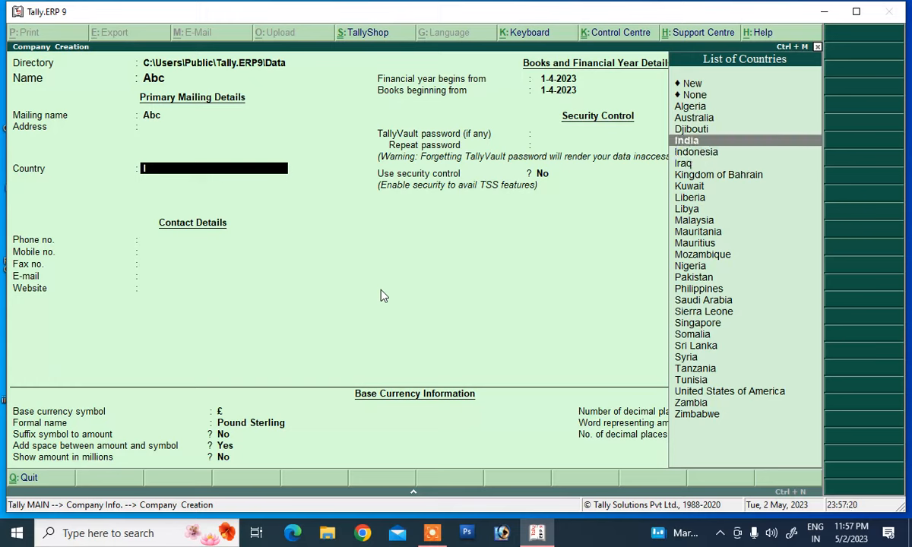
{"action": "key", "text": "Up"}
{"action": "key", "text": "Return"}
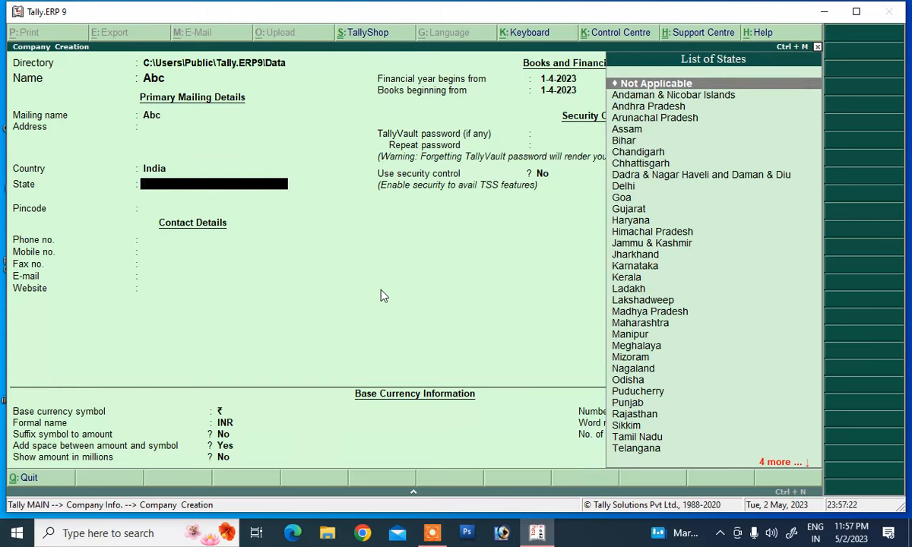
{"action": "type", "text": "u"}
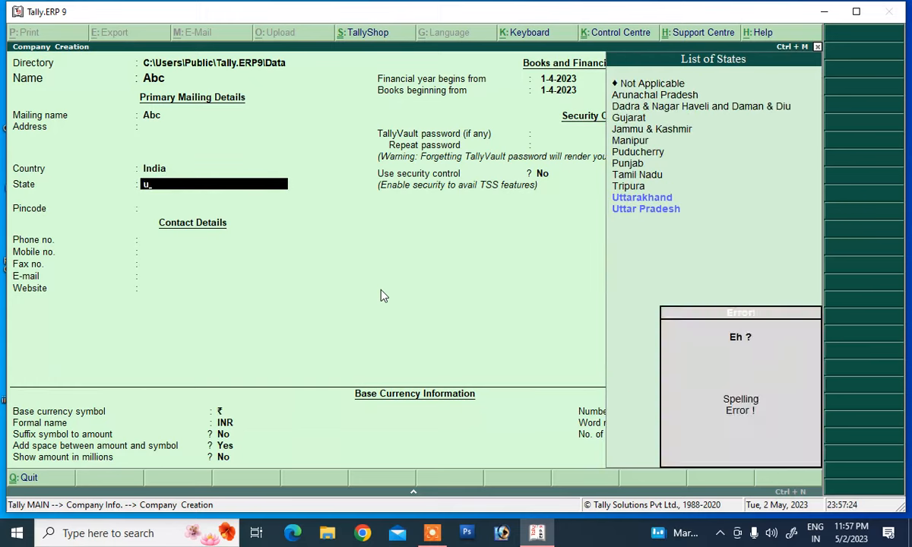
{"action": "key", "text": "Return"}
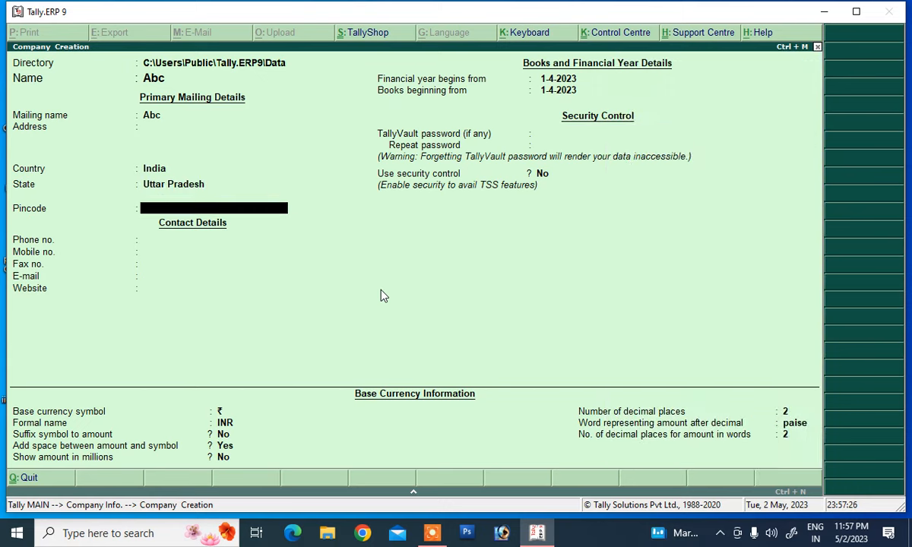
Leave the remaining contact, financial year, security and currency settings at their defaults and accept the company creation.
{"action": "key", "text": "Return"}
{"action": "key", "text": "Return"}
{"action": "key", "text": "Return"}
{"action": "key", "text": "Return"}
{"action": "key", "text": "Return"}
{"action": "key", "text": "Return"}
{"action": "key", "text": "Return"}
{"action": "key", "text": "Return"}
{"action": "key", "text": "Return"}
{"action": "key", "text": "Return"}
{"action": "key", "text": "Return"}
{"action": "key", "text": "Return"}
{"action": "key", "text": "Return"}
{"action": "key", "text": "Return"}
{"action": "key", "text": "Return"}
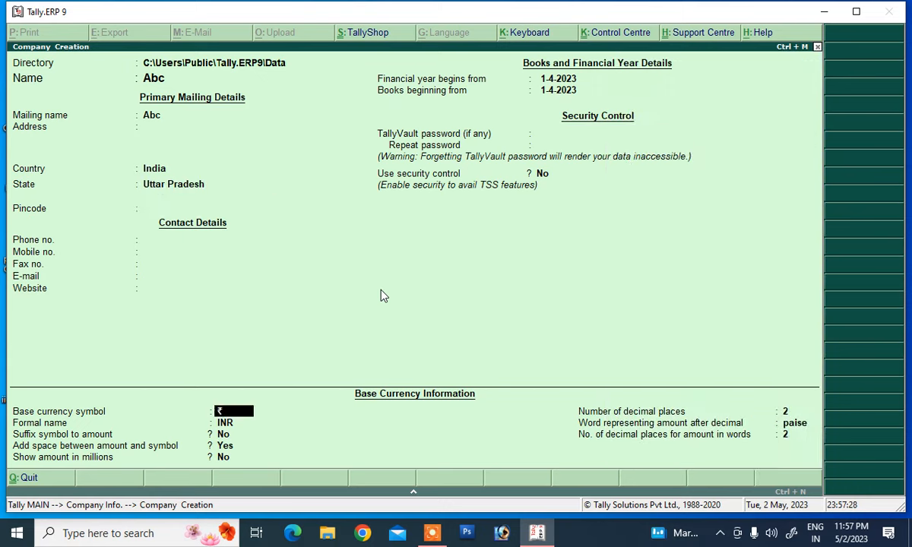
{"action": "key", "text": "Return"}
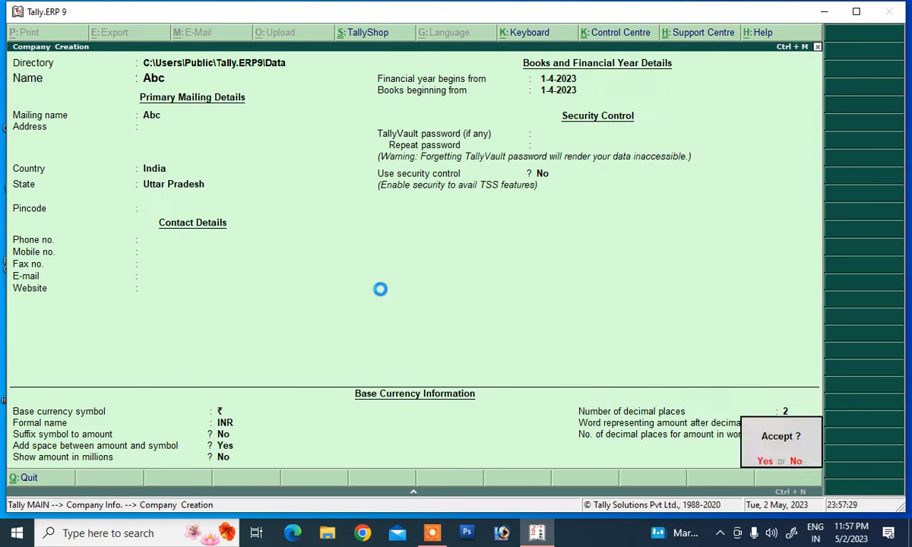
{"action": "key", "text": "Return"}
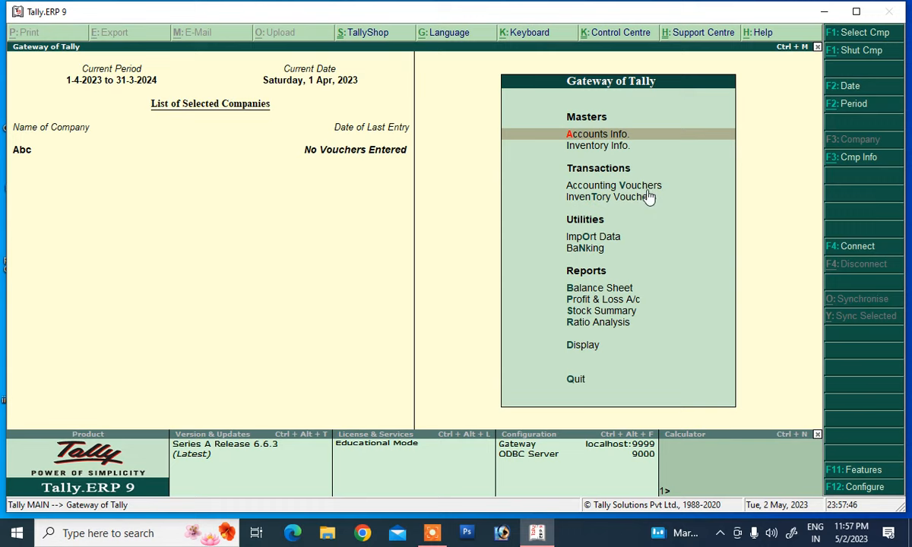
Open accounting voucher entry and look at the Contra, Payment, Receipt and Journal voucher forms.
{"action": "left_click", "coordinate": [601, 187]}
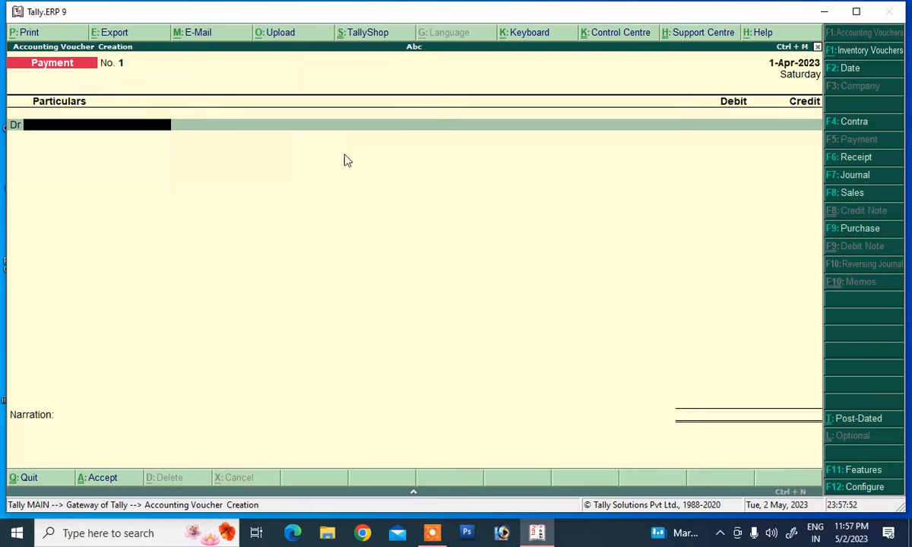
{"action": "left_click", "coordinate": [838, 126]}
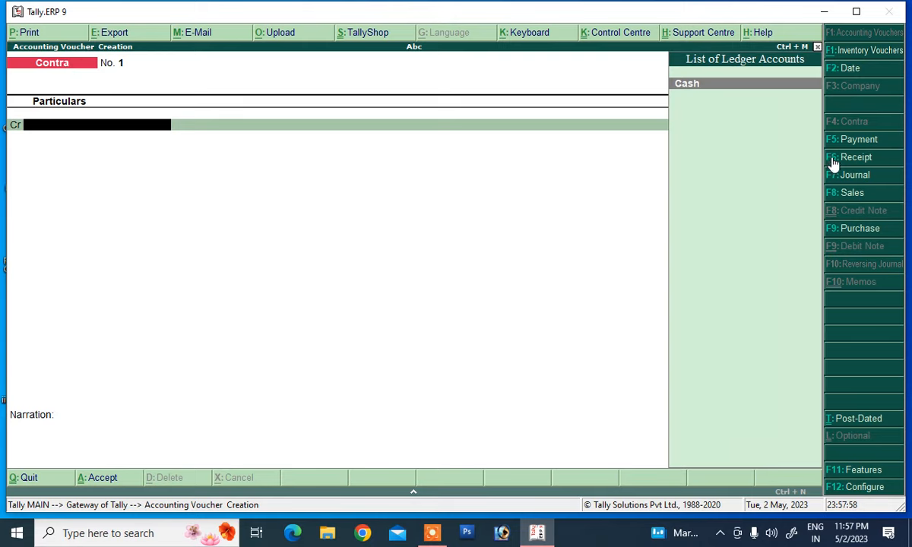
{"action": "key", "text": "F5"}
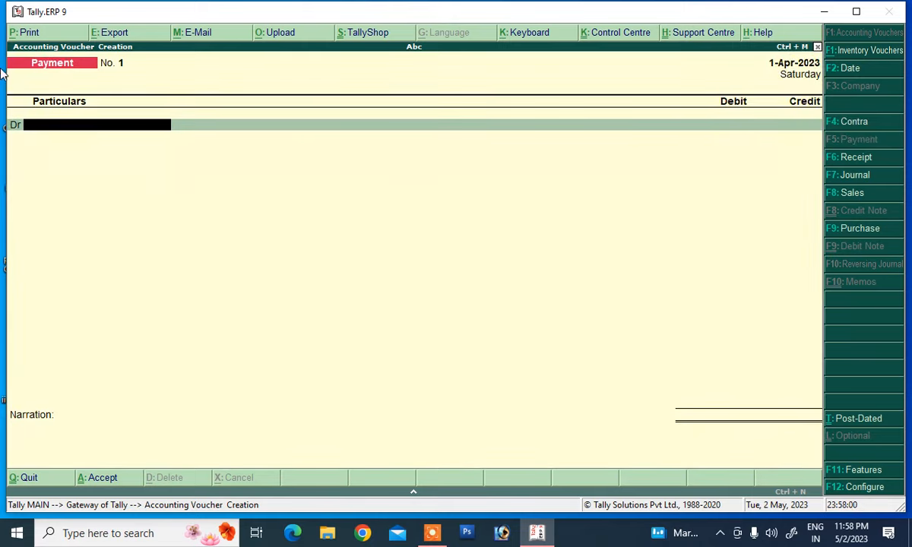
{"action": "left_click", "coordinate": [851, 160]}
{"action": "left_click", "coordinate": [851, 174]}
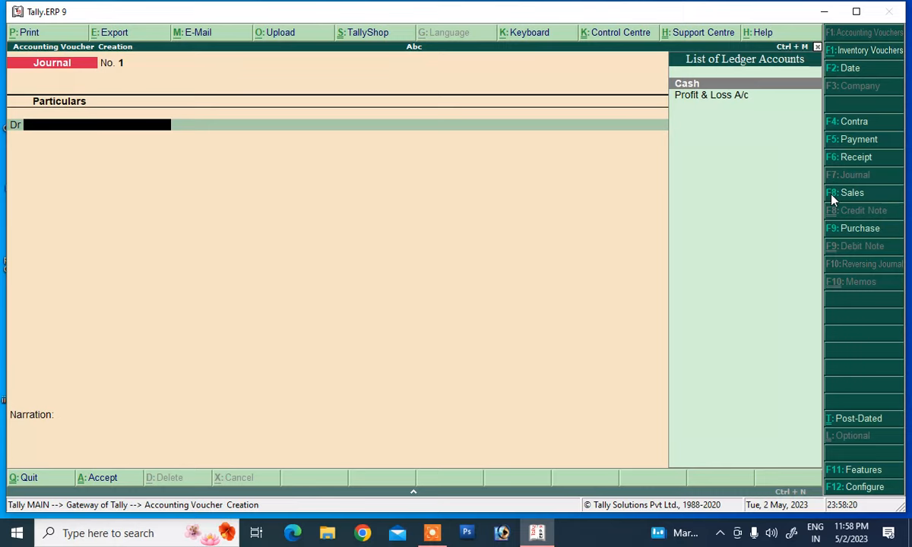
Examine the Sales and Purchase voucher forms in both invoice and voucher mode.
{"action": "left_click", "coordinate": [846, 193]}
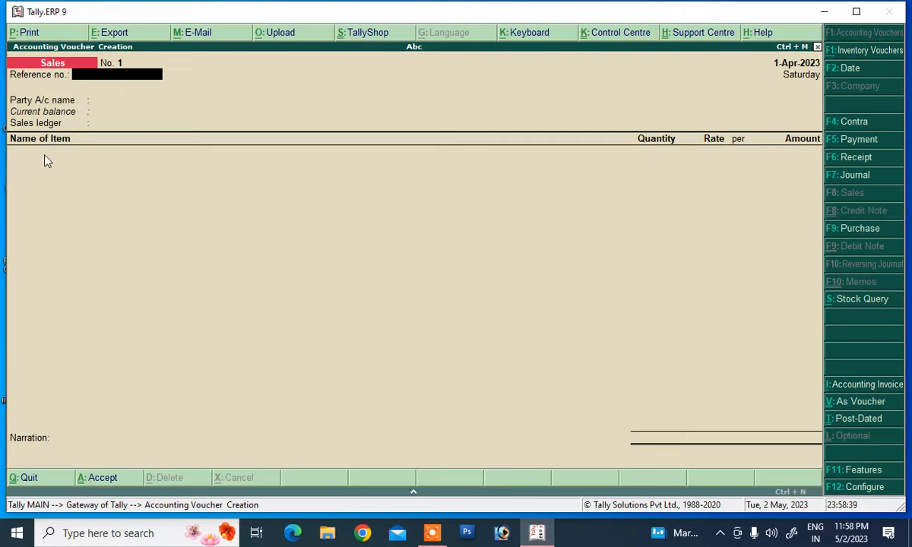
{"action": "key", "text": "ctrl+v"}
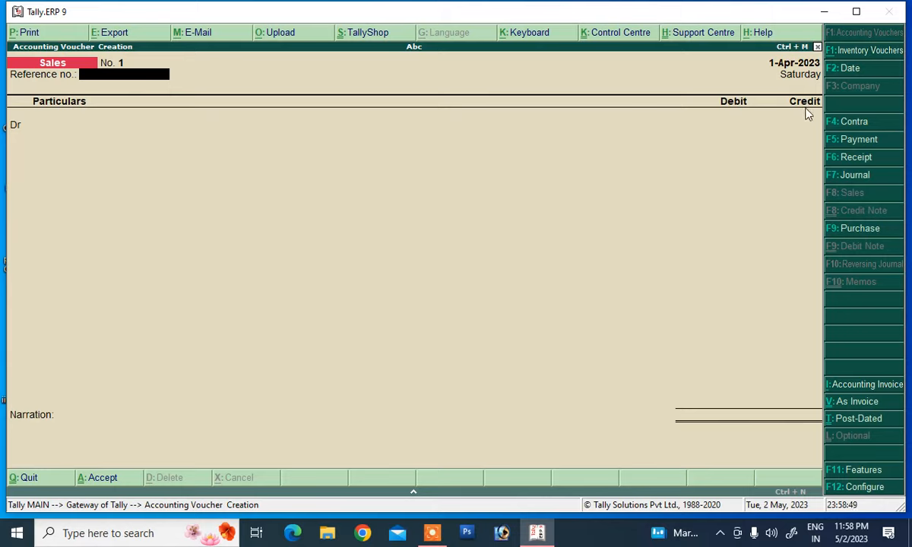
{"action": "left_click", "coordinate": [844, 403]}
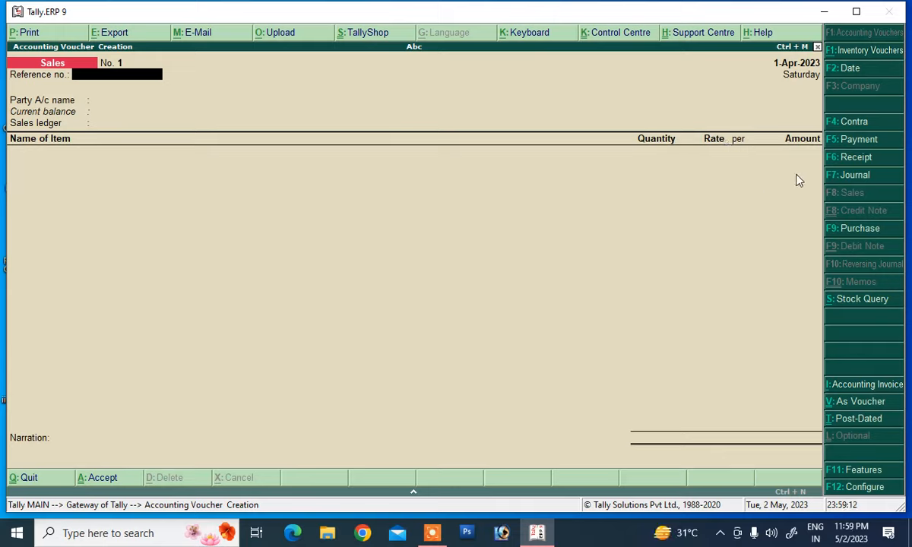
{"action": "left_click", "coordinate": [840, 230]}
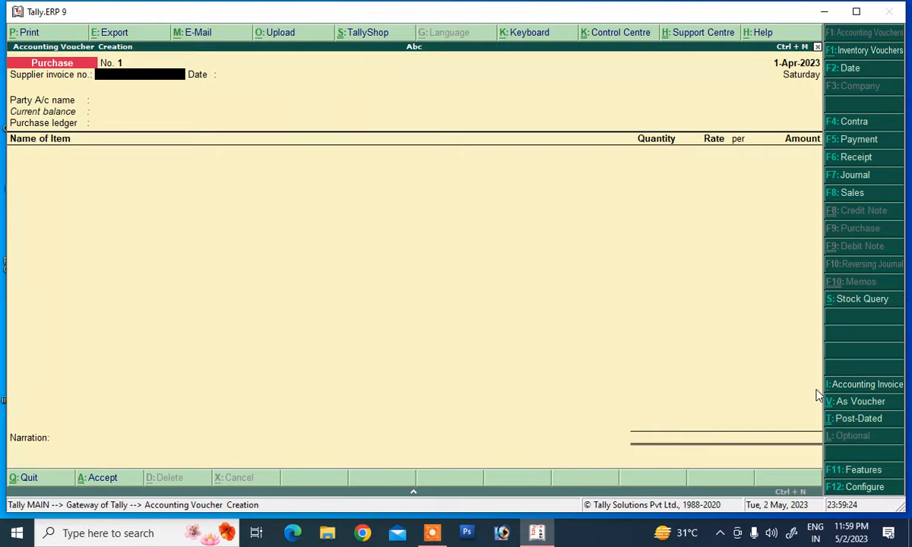
{"action": "left_click", "coordinate": [840, 403]}
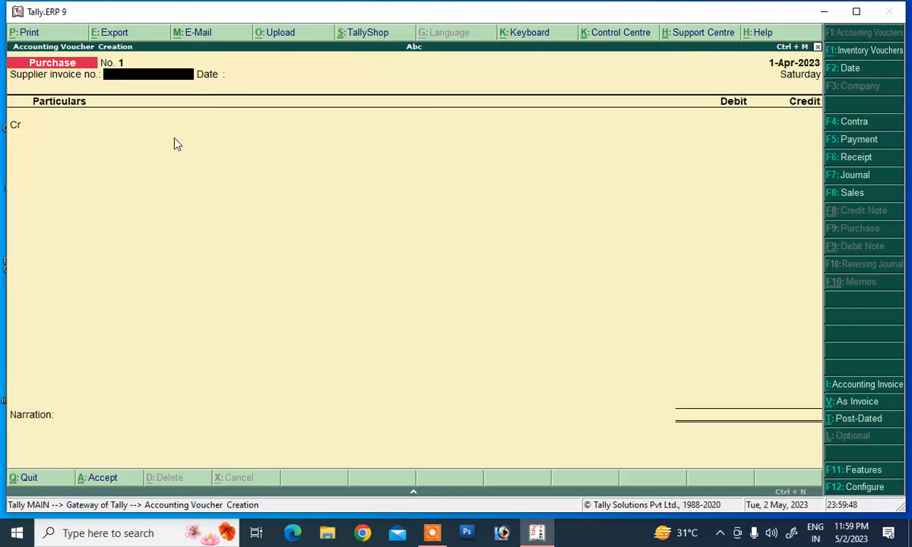
Start a Contra voucher and, from its credit line, create a ledger named Bank under the Bank Accounts group.
{"action": "left_click", "coordinate": [830, 121]}
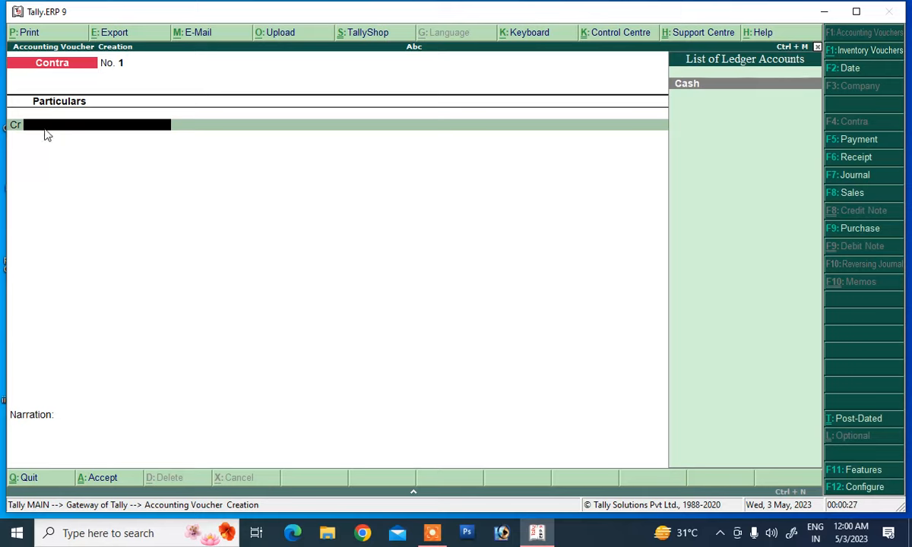
{"action": "key", "text": "Up"}
{"action": "key", "text": "alt+c"}
{"action": "type", "text": "Bank"}
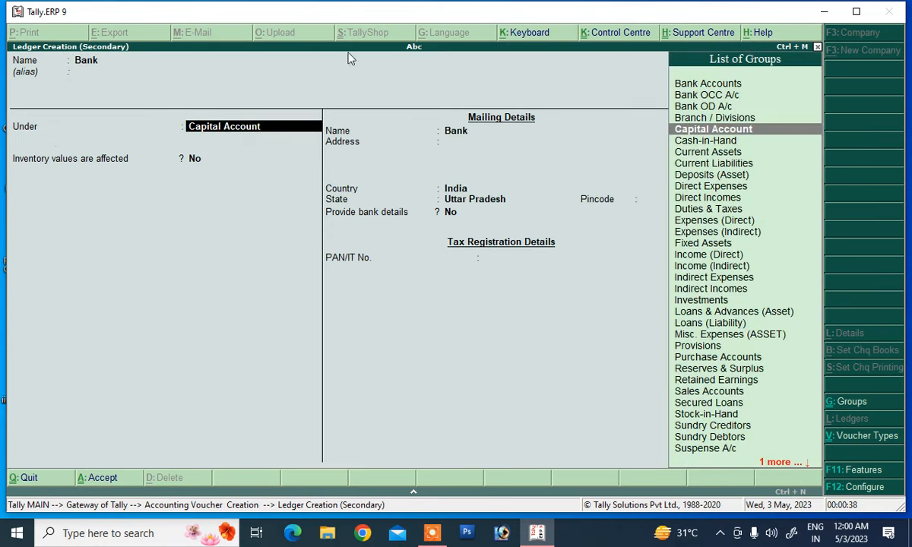
{"action": "key", "text": "Up"}
{"action": "key", "text": "Up"}
{"action": "key", "text": "Up"}
{"action": "key", "text": "Up"}
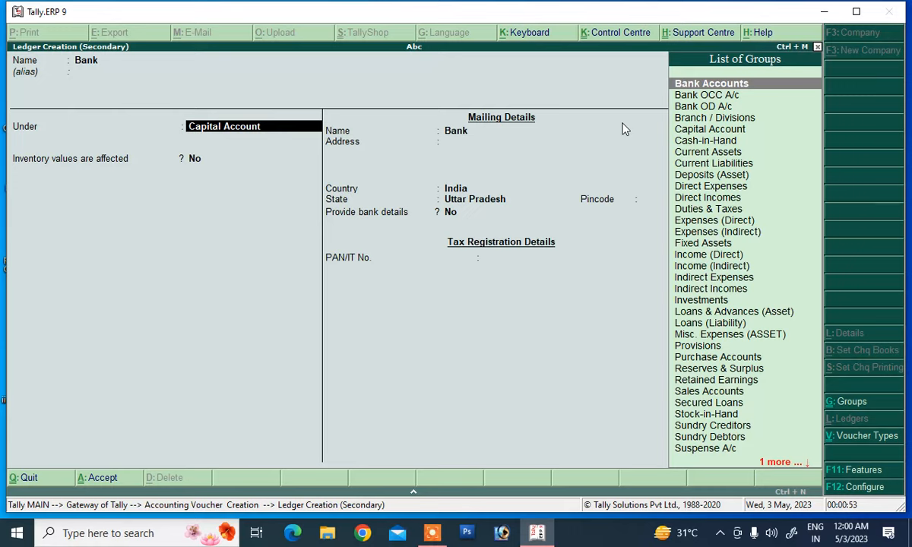
{"action": "key", "text": "Return"}
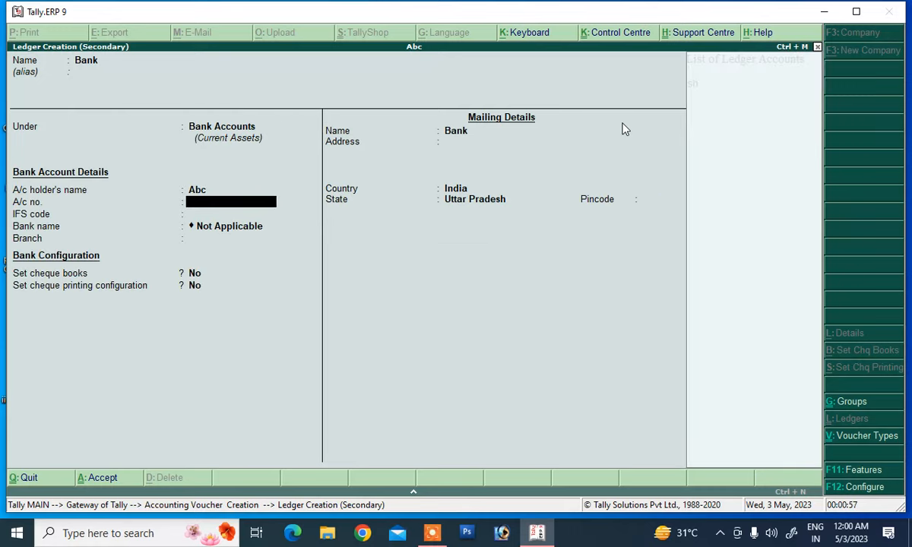
Fill in the Bank ledger's account number, IFS code SBIN 0012 and branch Up, leaving the bank name as Not Applicable.
{"action": "type", "text": "457899558"}
{"action": "key", "text": "Return"}
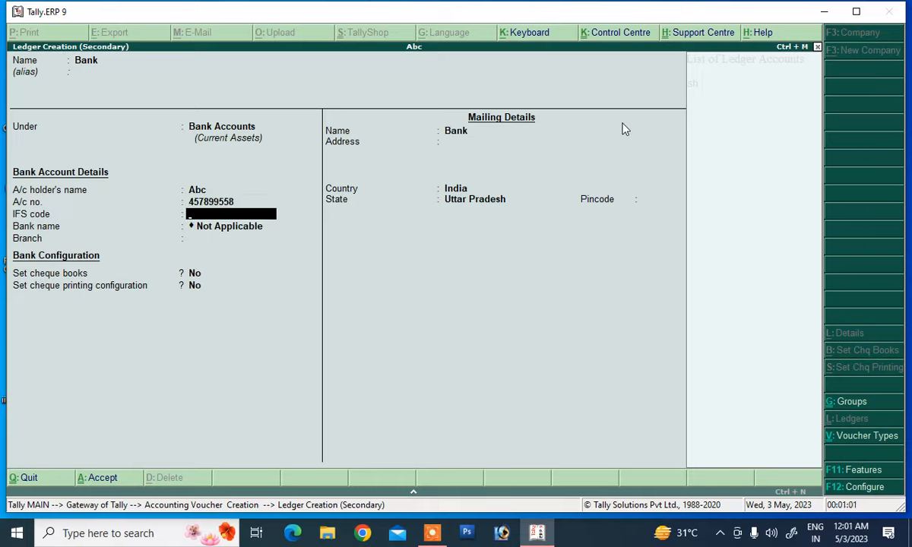
{"action": "type", "text": "BBI N 00012"}
{"action": "key", "text": "Return"}
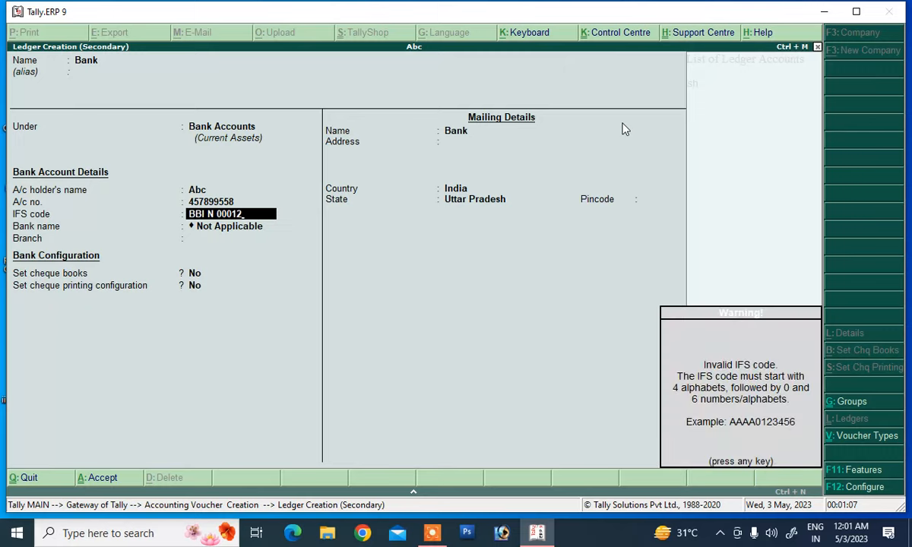
{"action": "key", "text": "Return"}
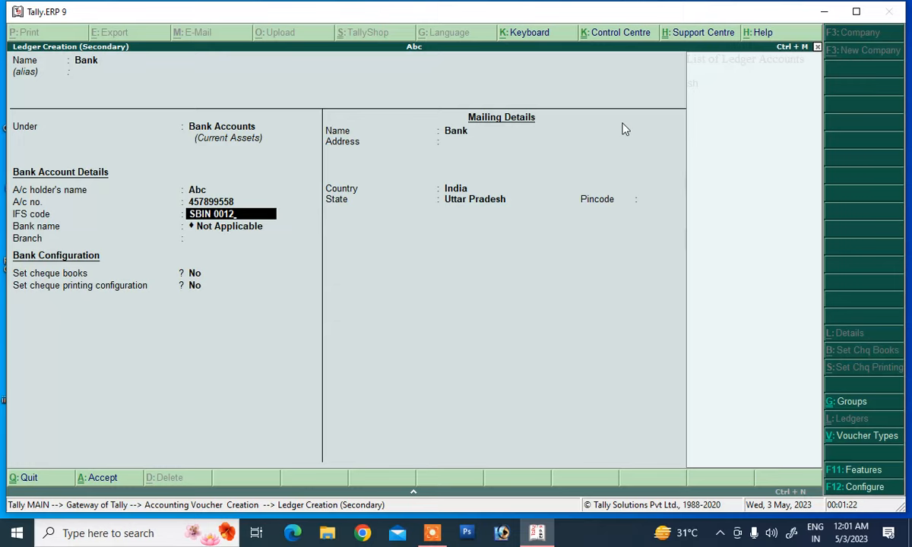
{"action": "key", "text": "Return"}
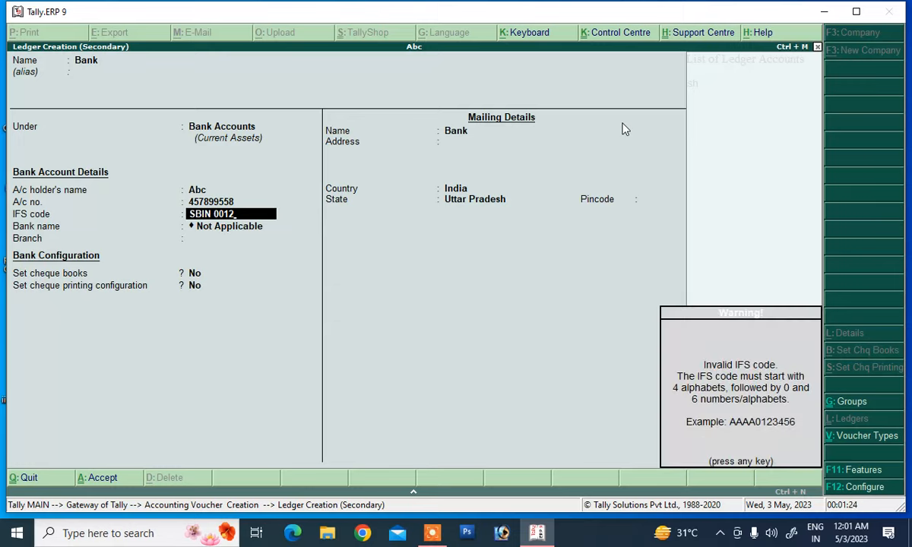
{"action": "key", "text": "Return"}
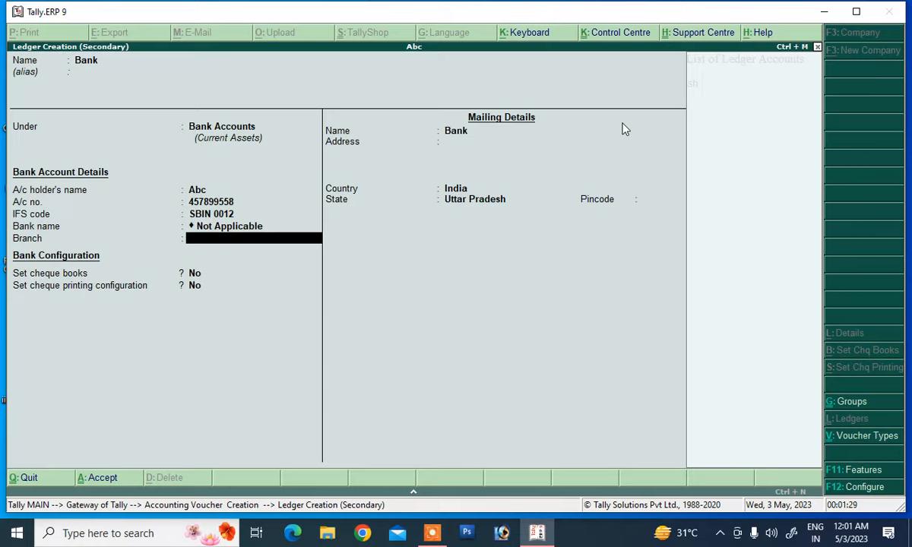
{"action": "type", "text": "Up"}
{"action": "key", "text": "Return"}
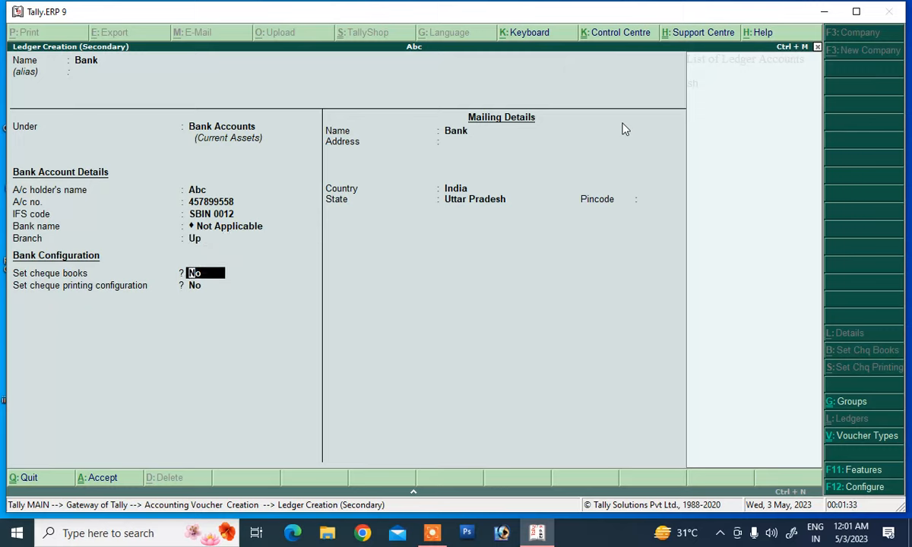
Keep both cheque options at No and the mailing details at their defaults, and save the Bank ledger.
{"action": "key", "text": "Return"}
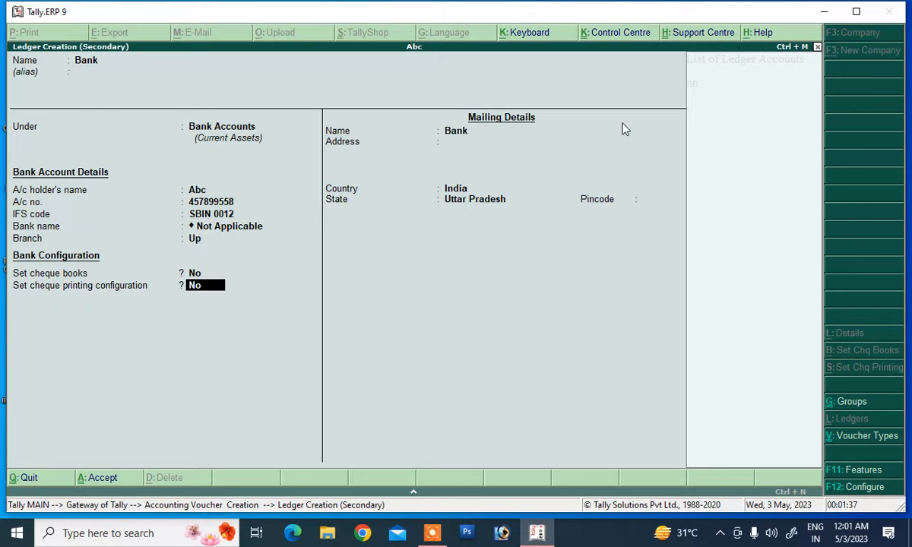
{"action": "key", "text": "Return"}
{"action": "key", "text": "Return"}
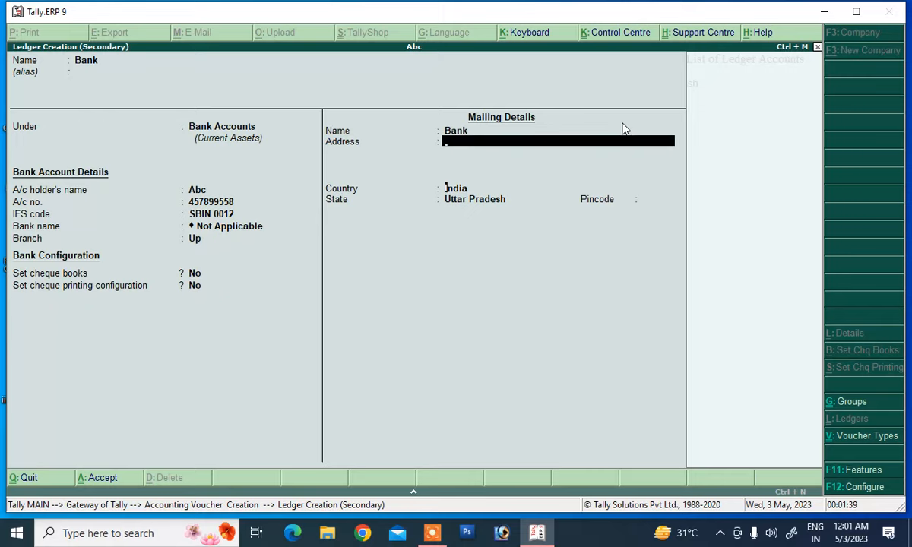
{"action": "key", "text": "Return"}
{"action": "key", "text": "Return"}
{"action": "key", "text": "Return"}
{"action": "key", "text": "Return"}
{"action": "key", "text": "Return"}
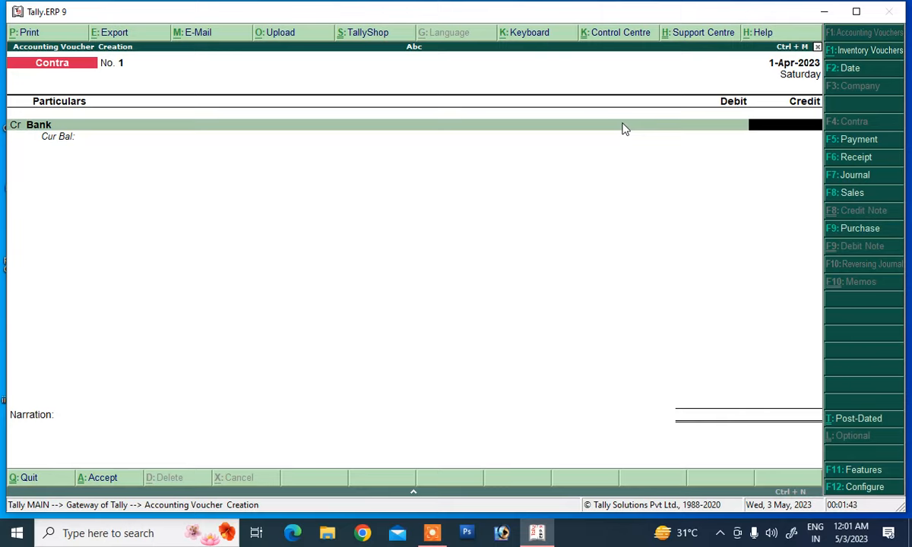
Credit Bank with 10,000 and allocate it as a Cheque transaction with the cheque range Not Applicable.
{"action": "type", "text": "10,"}
{"action": "type", "text": "0000"}
{"action": "key", "text": "Return"}
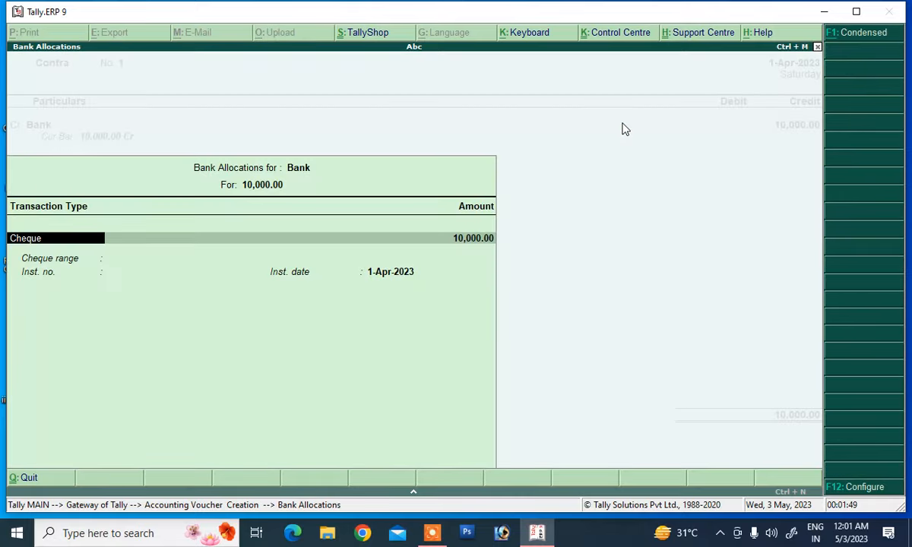
{"action": "key", "text": "Return"}
{"action": "key", "text": "Return"}
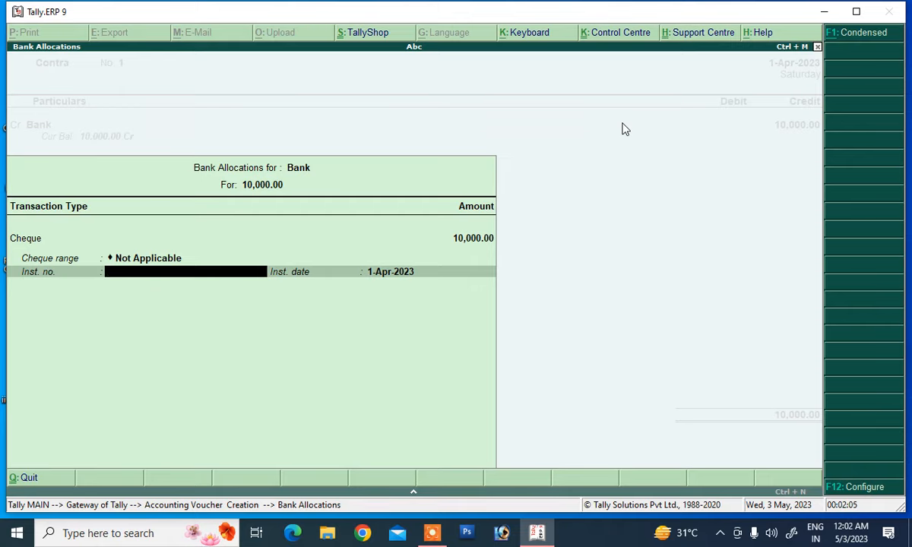
Enter instrument number 54545 dated 1-Apr-2023 for the cheque, and debit Cash with 10,000 in the Contra voucher.
{"action": "type", "text": "54545"}
{"action": "key", "text": "Return"}
{"action": "key", "text": "Return"}
{"action": "key", "text": "Return"}
{"action": "key", "text": "Return"}
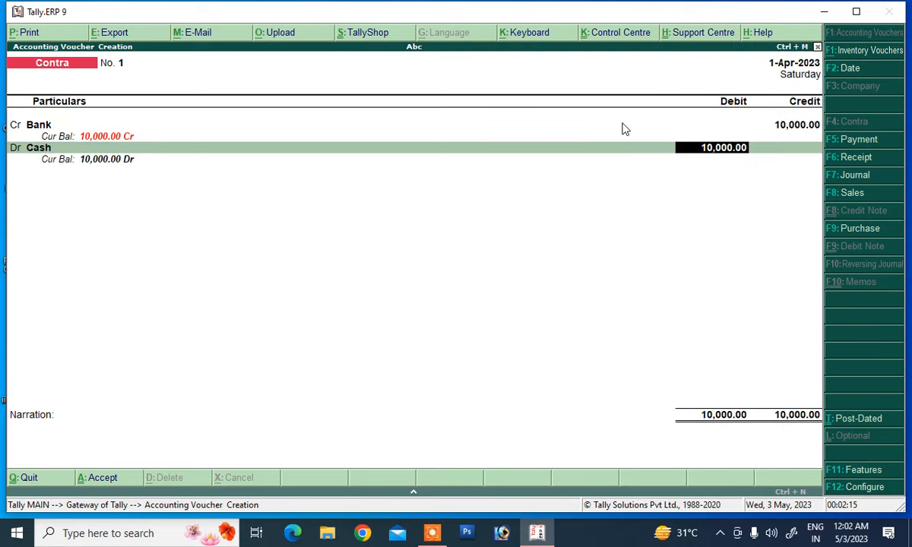
Add the narration "being cash withdraw" to the Contra voucher and save it.
{"action": "key", "text": "Return"}
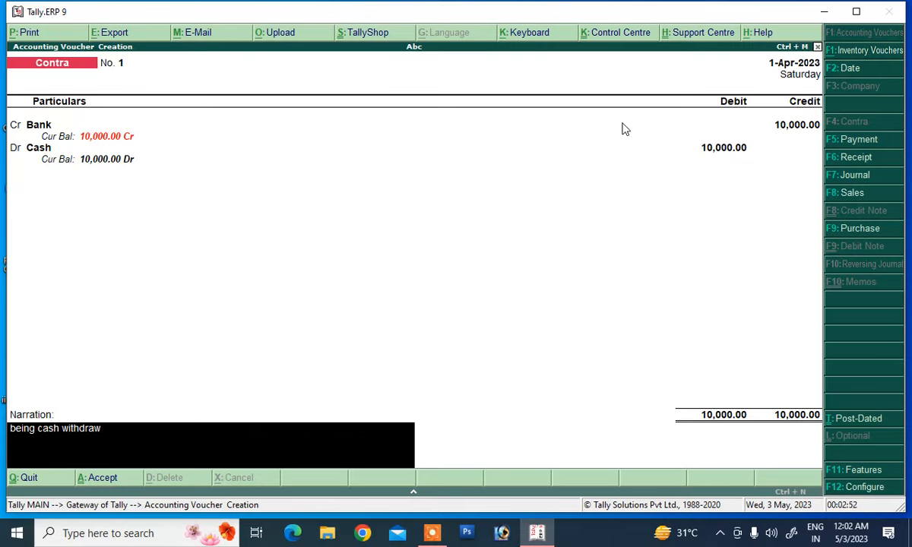
{"action": "key", "text": "Return"}
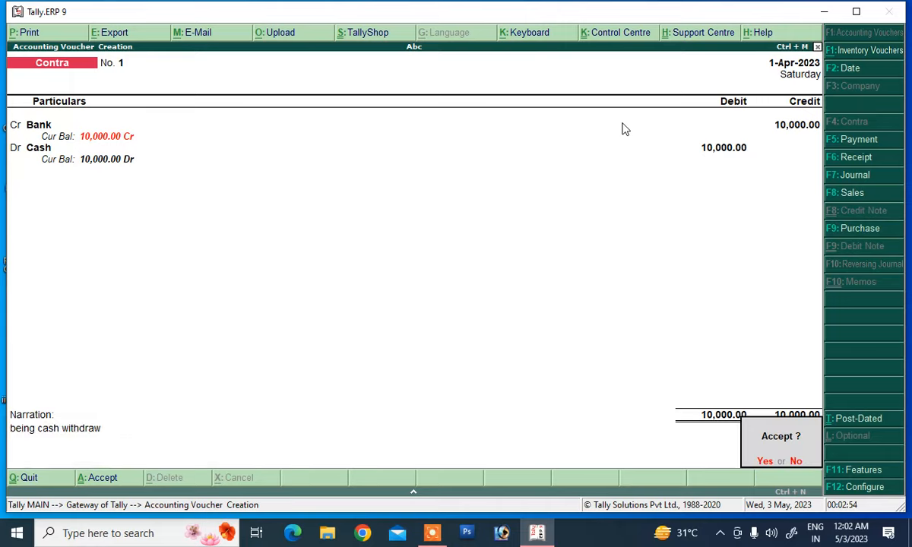
{"action": "key", "text": "Return"}
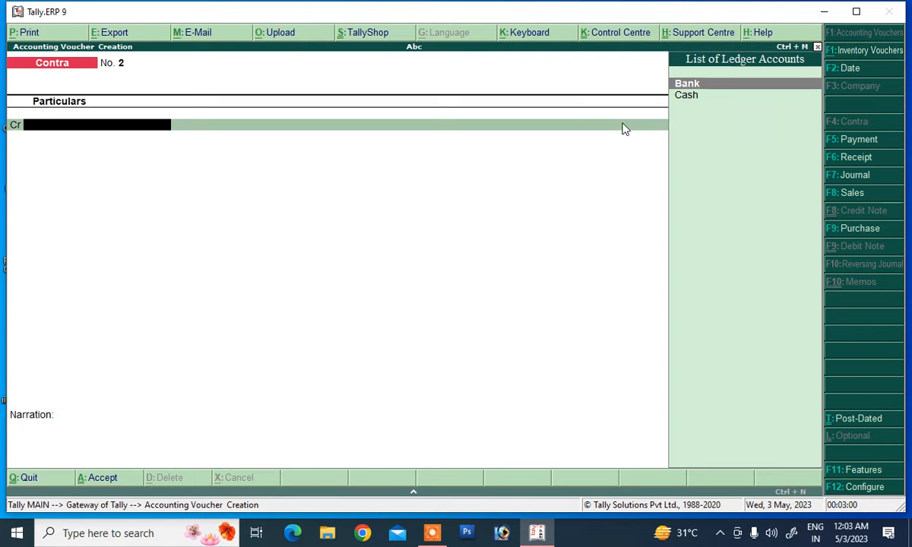
Leave voucher entry and inspect the Contra voucher of 1-Apr-2023 from the Day Book.
{"action": "key", "text": "Escape"}
{"action": "key", "text": "Return"}
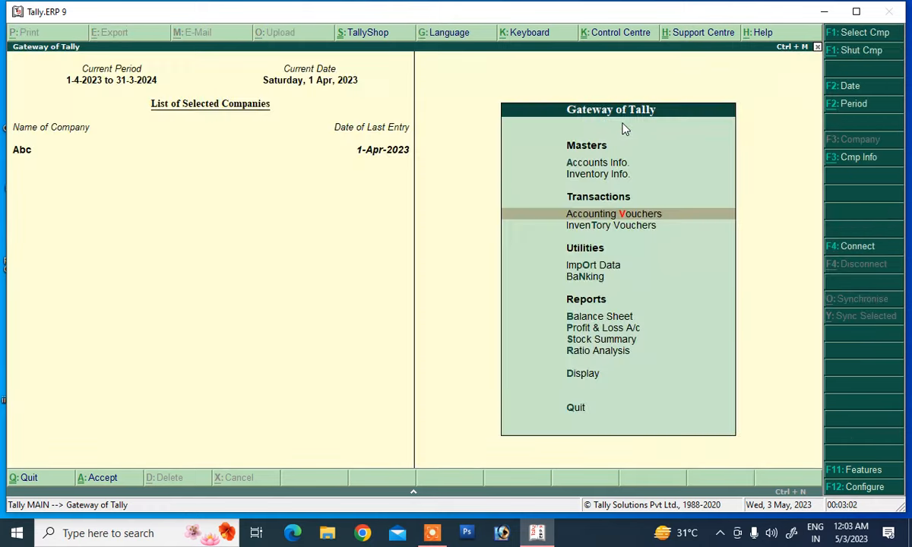
{"action": "key", "text": "d"}
{"action": "key", "text": "y"}
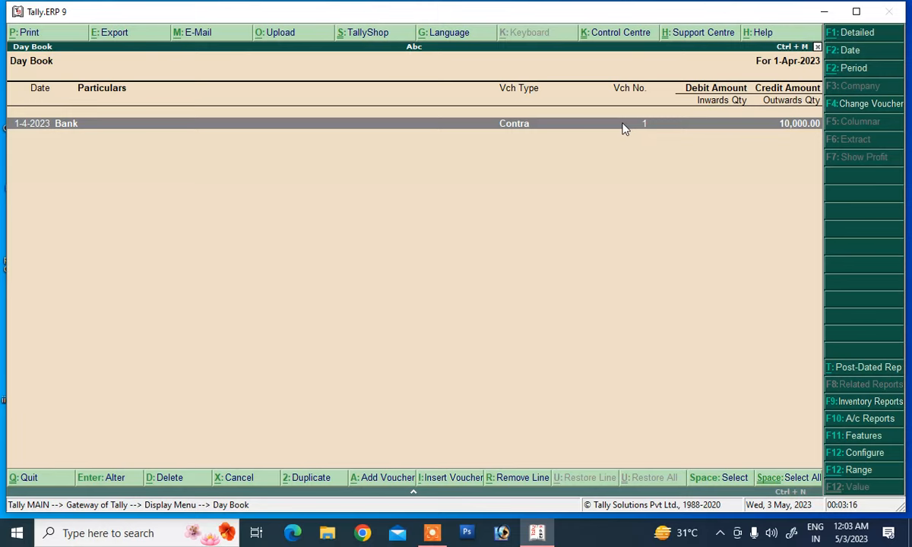
{"action": "left_click", "coordinate": [623, 125]}
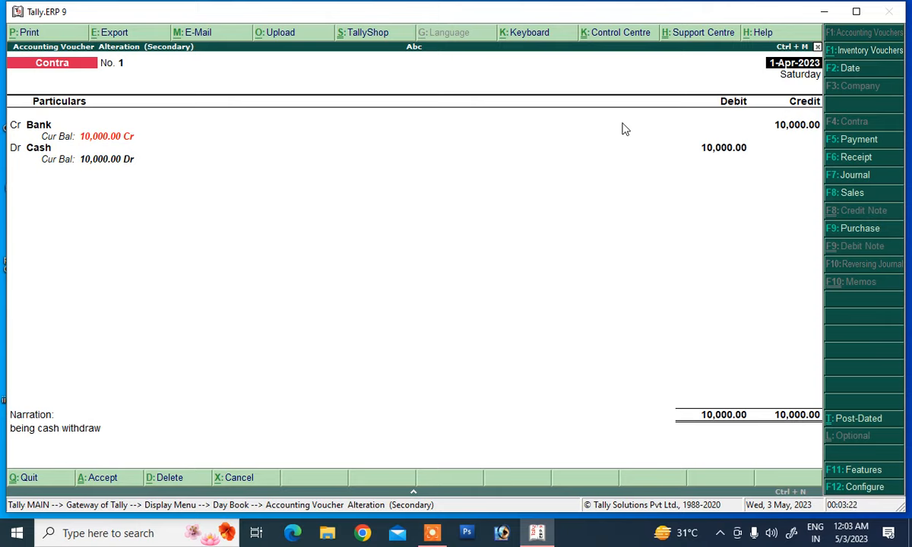
{"action": "key", "text": "Escape"}
{"action": "key", "text": "Escape"}
{"action": "key", "text": "Return"}
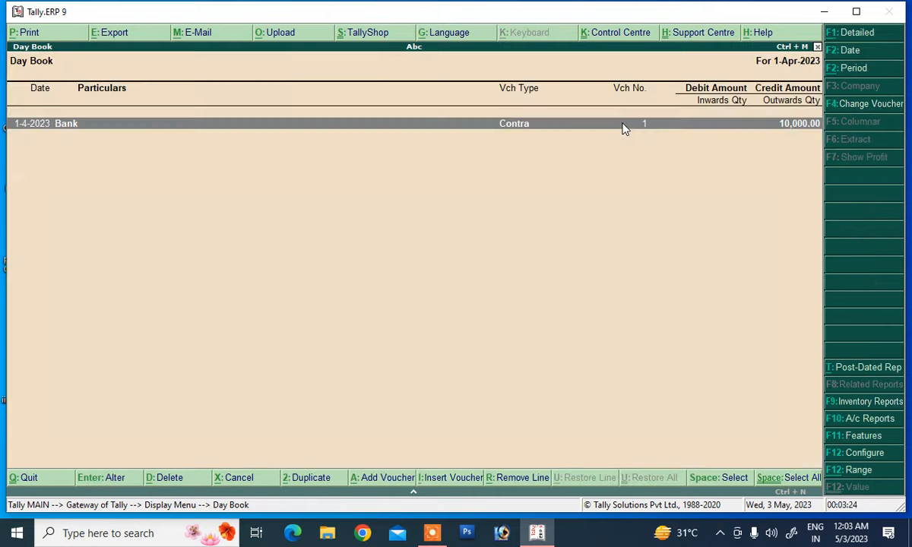
Return from the Day Book to accounting voucher entry and start a Payment voucher.
{"action": "key", "text": "Escape"}
{"action": "key", "text": "Escape"}
{"action": "key", "text": "Up"}
{"action": "key", "text": "Up"}
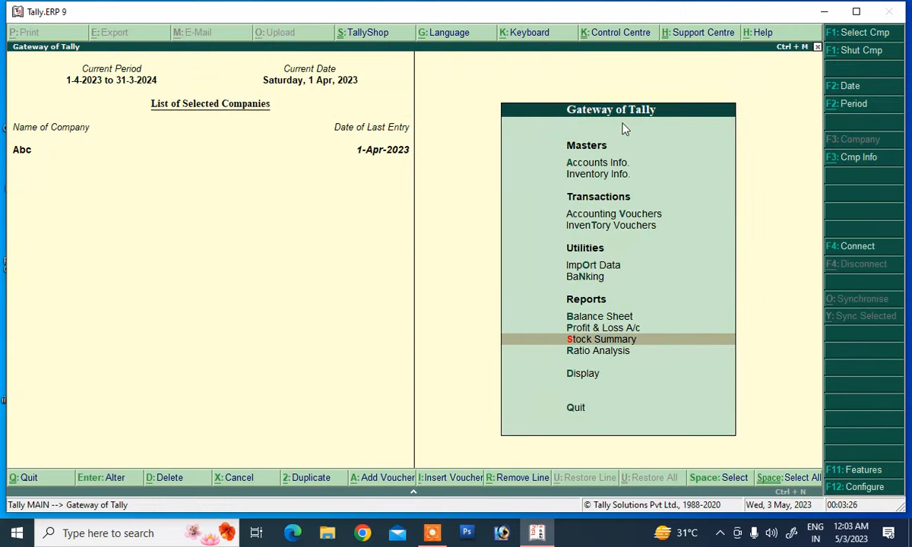
{"action": "key", "text": "Up"}
{"action": "key", "text": "Up"}
{"action": "key", "text": "Up"}
{"action": "key", "text": "Up"}
{"action": "key", "text": "Up"}
{"action": "key", "text": "Up"}
{"action": "key", "text": "Return"}
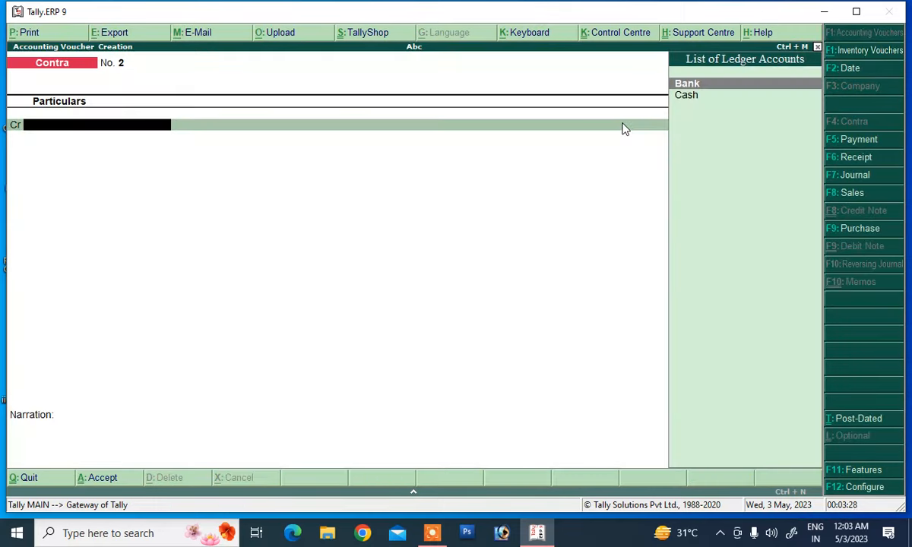
{"action": "key", "text": "F5"}
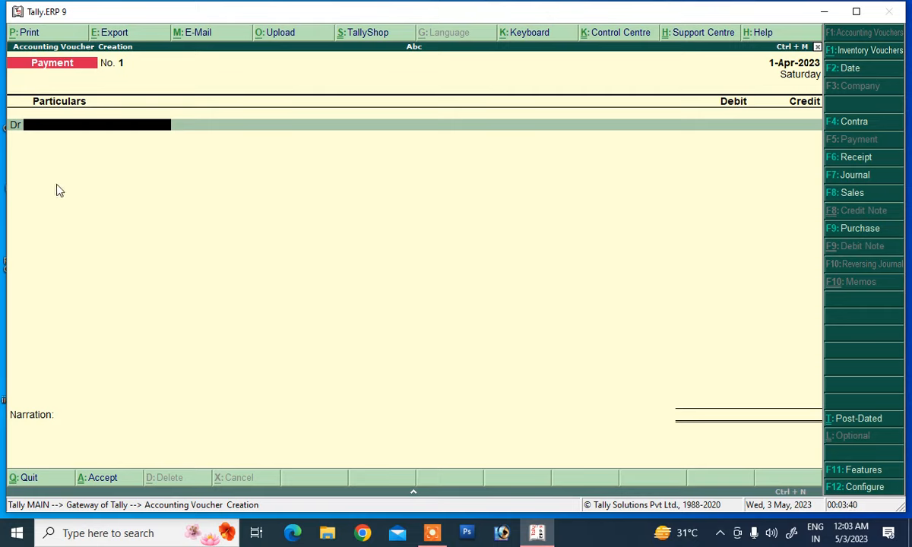
Create a ledger named Rent under Indirect Expenses for the debit line, keeping inventory values at No and the ledger type Not Applicable.
{"action": "key", "text": "alt+c"}
{"action": "type", "text": "Rent"}
{"action": "key", "text": "Return"}
{"action": "key", "text": "Return"}
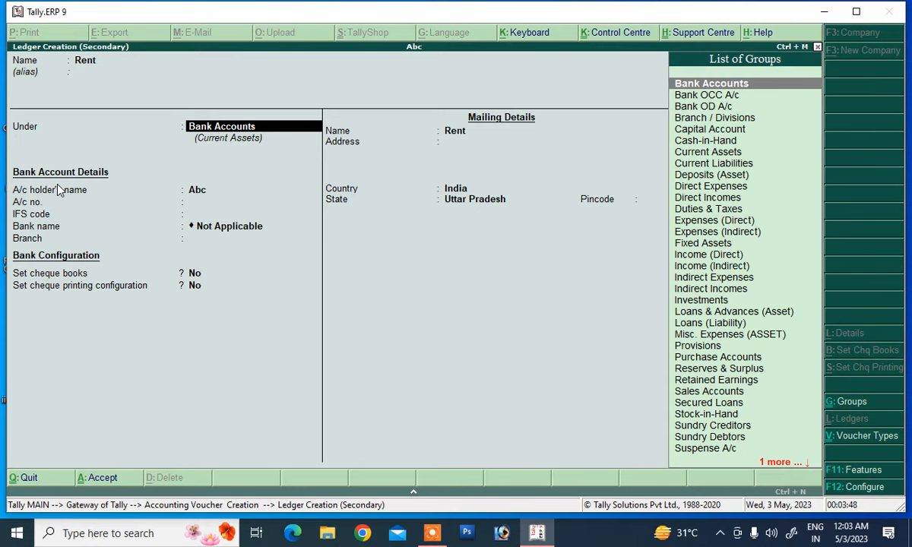
{"action": "type", "text": "i"}
{"action": "key", "text": "Down"}
{"action": "key", "text": "Down"}
{"action": "key", "text": "Down"}
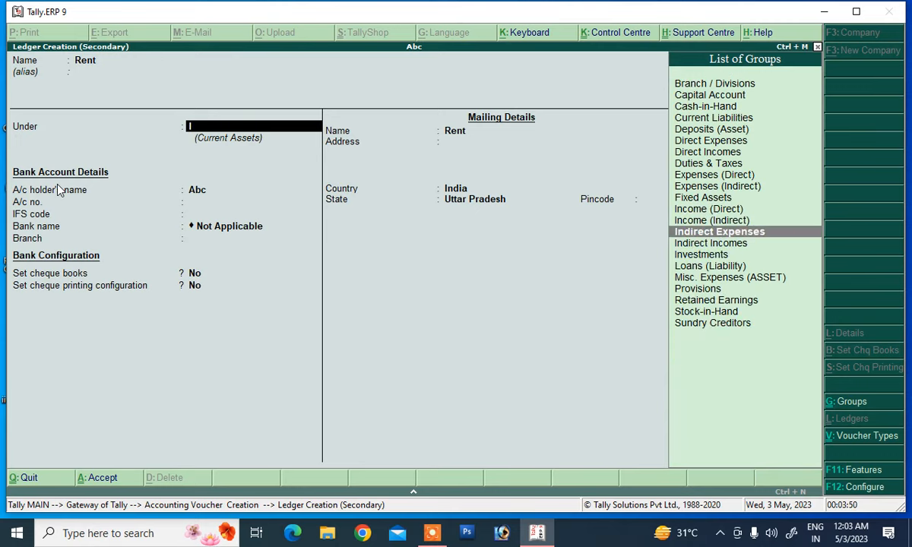
{"action": "key", "text": "Return"}
{"action": "key", "text": "Return"}
{"action": "key", "text": "Return"}
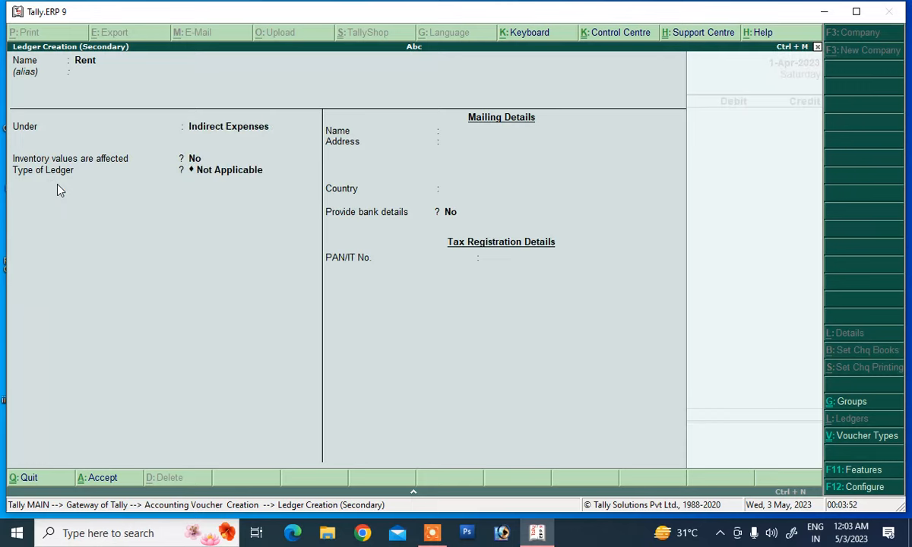
{"action": "key", "text": "Return"}
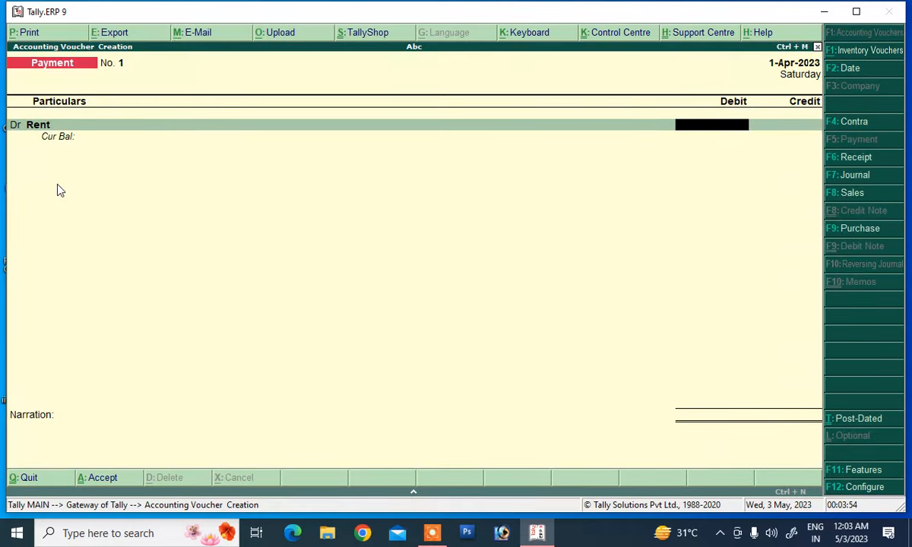
Debit Rent and credit Cash with 2,000 in the Payment voucher, and begin the narration with "being rent p".
{"action": "type", "text": "2,00"}
{"action": "type", "text": "000"}
{"action": "key", "text": "Return"}
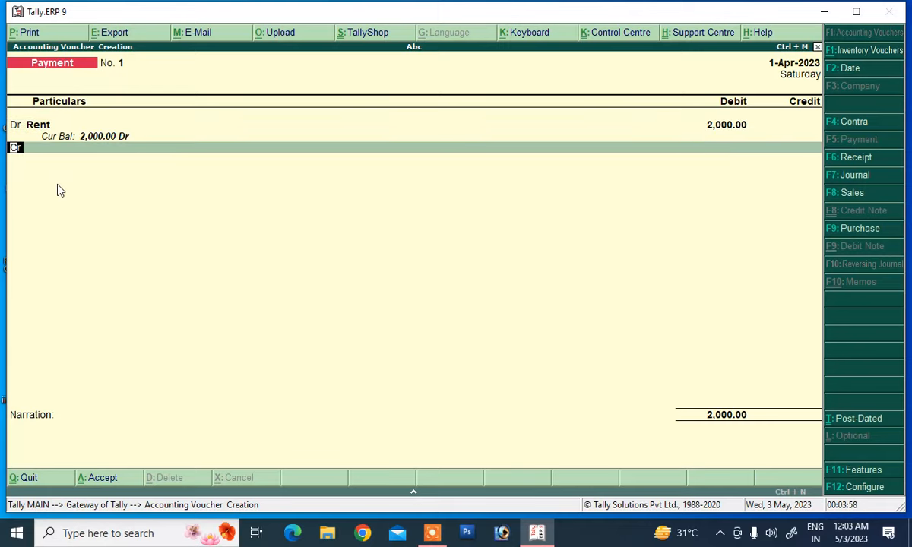
{"action": "key", "text": "Return"}
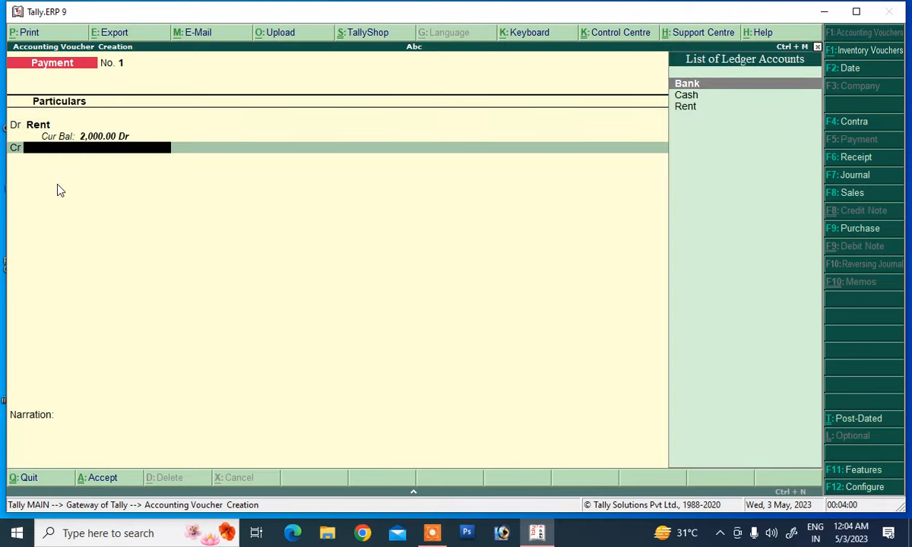
{"action": "key", "text": "Down"}
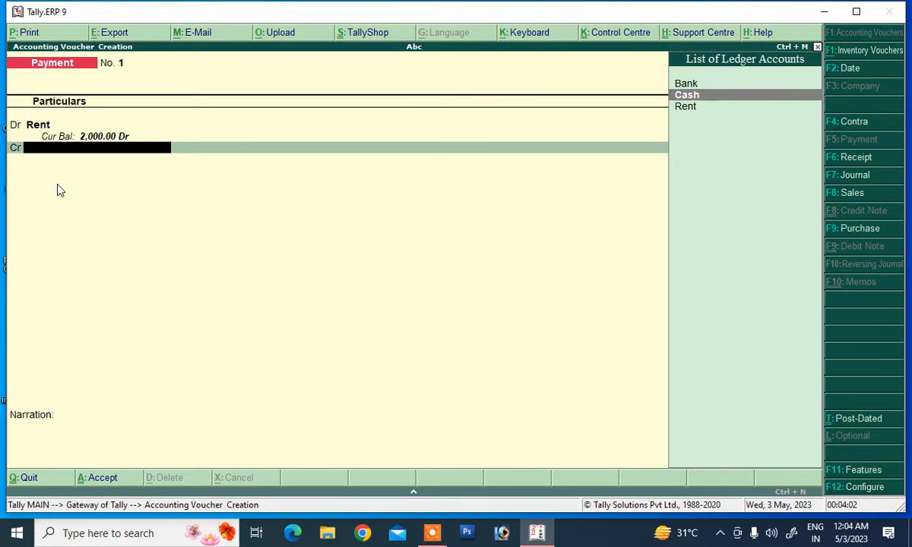
{"action": "key", "text": "Return"}
{"action": "key", "text": "Return"}
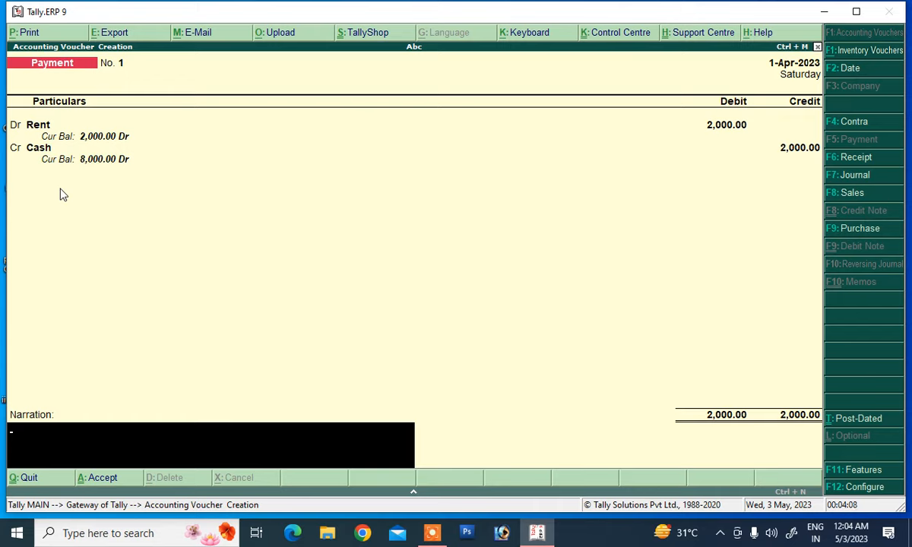
{"action": "type", "text": "being rent p"}
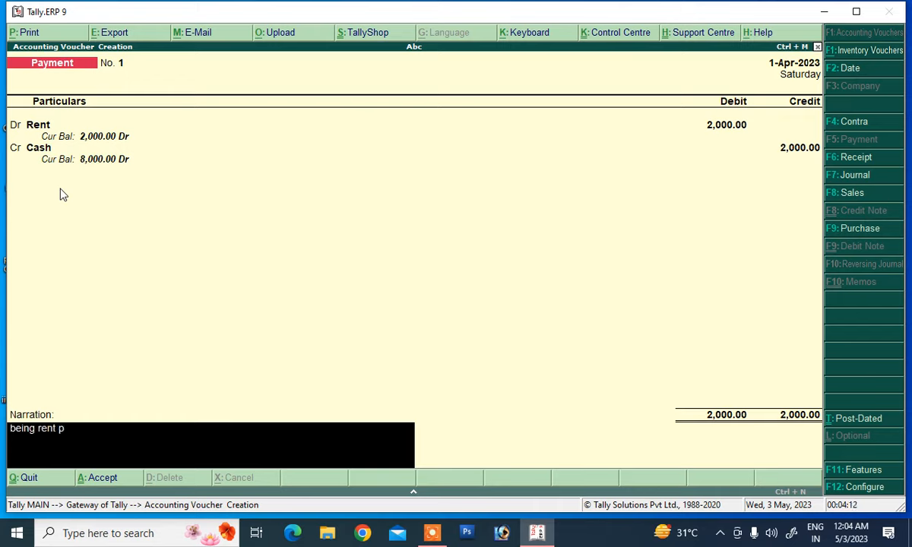
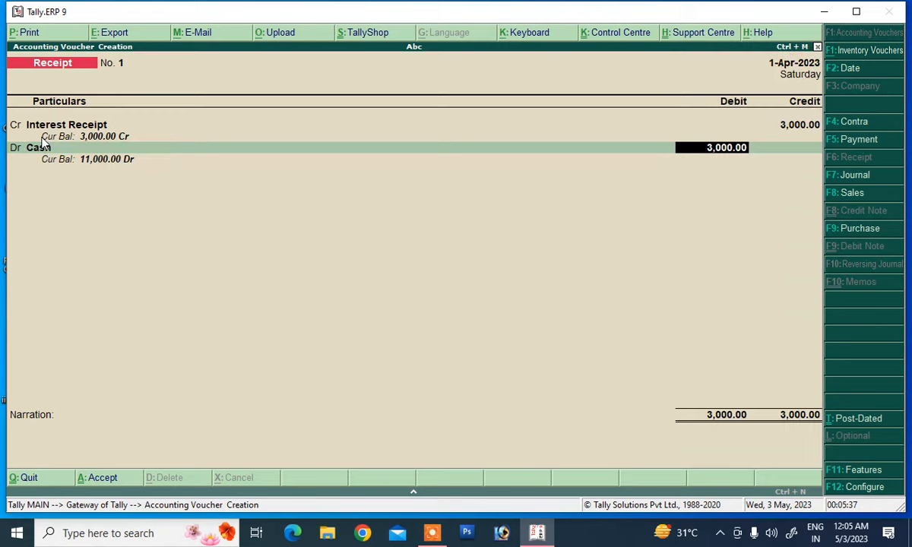
Accept the 3,000 debit to Cash, add the narration "being interest received" and save the Receipt voucher.
{"action": "key", "text": "Return"}
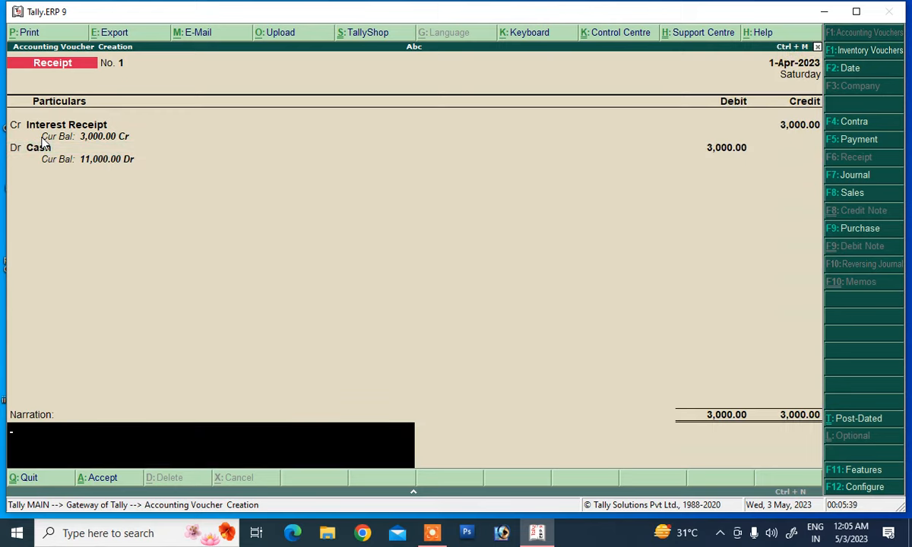
{"action": "type", "text": "being interest received"}
{"action": "key", "text": "Return"}
{"action": "key", "text": "Return"}
Start a Journal voucher and name a new ledger Carriage Inward for its debit line.
{"action": "key", "text": "F7"}
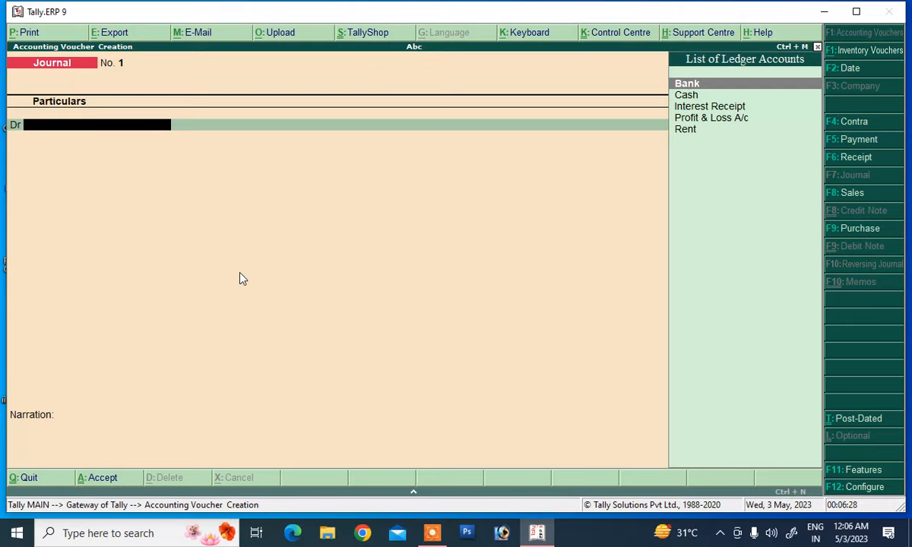
{"action": "key", "text": "alt+c"}
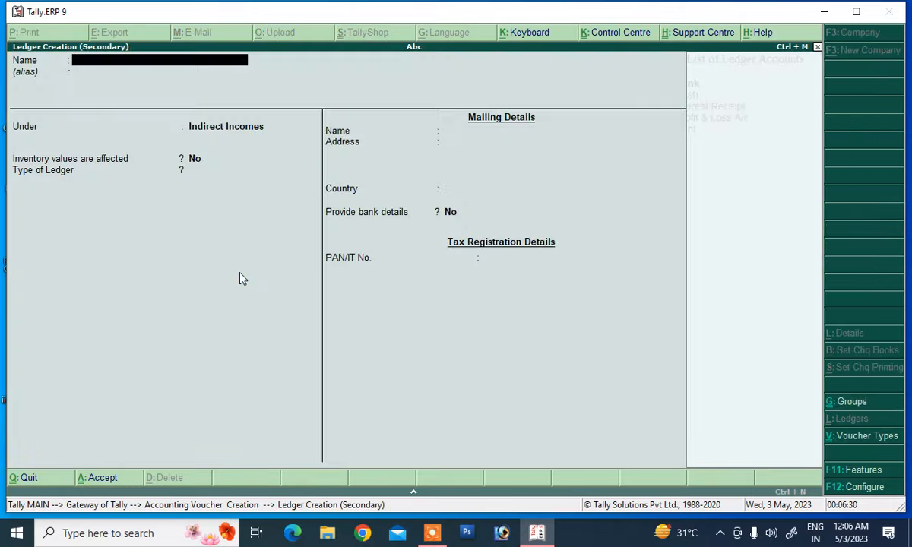
{"action": "type", "text": "Carriage im"}
{"action": "key", "text": "BackSpace"}
{"action": "type", "text": "nward"}
{"action": "key", "text": "Return"}
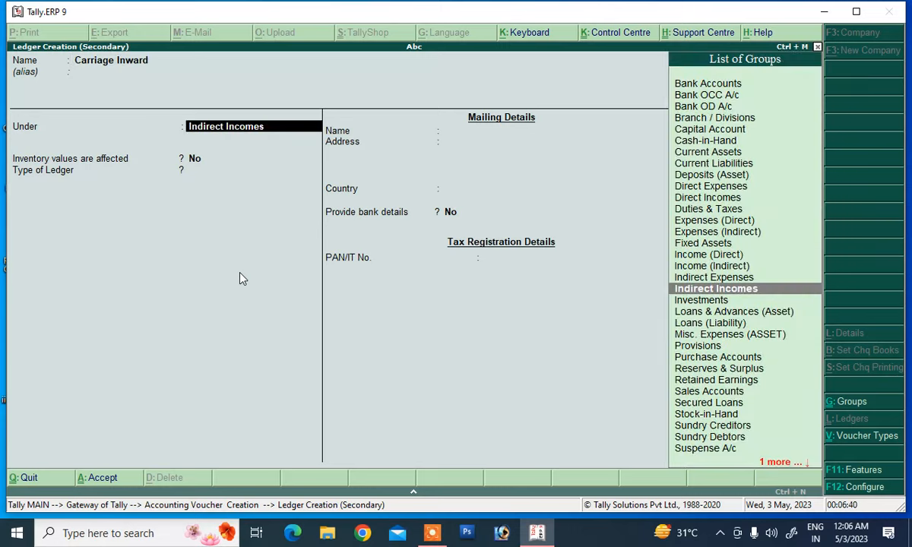
Place the Carriage Inward ledger under Indirect Expenses and save it with its other settings at their defaults.
{"action": "type", "text": "i"}
{"action": "key", "text": "Down"}
{"action": "key", "text": "Down"}
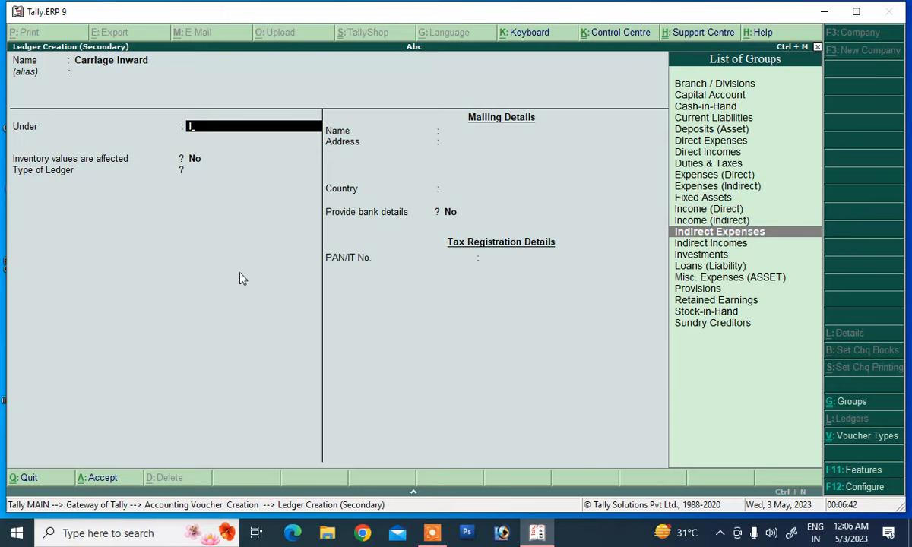
{"action": "key", "text": "Return"}
{"action": "key", "text": "Return"}
{"action": "key", "text": "ctrl+a"}
{"action": "key", "text": "Return"}
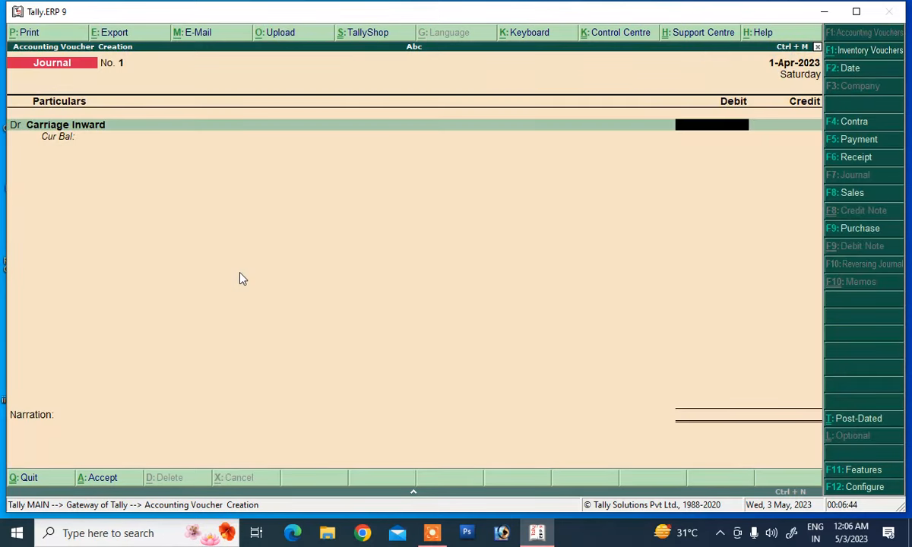
Debit Carriage Inward with 100 and credit Cash with 100 in the Journal voucher.
{"action": "type", "text": "100"}
{"action": "key", "text": "Return"}
{"action": "key", "text": "Return"}
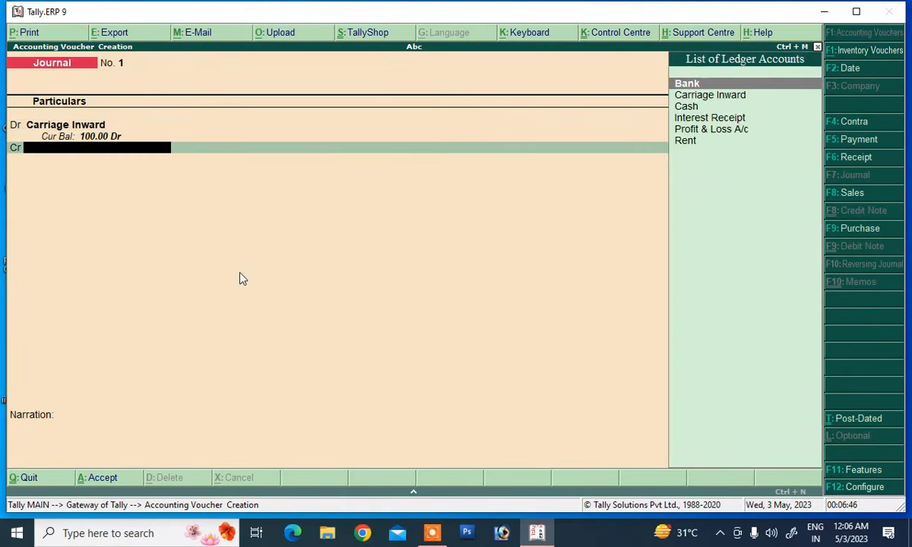
{"action": "key", "text": "Down"}
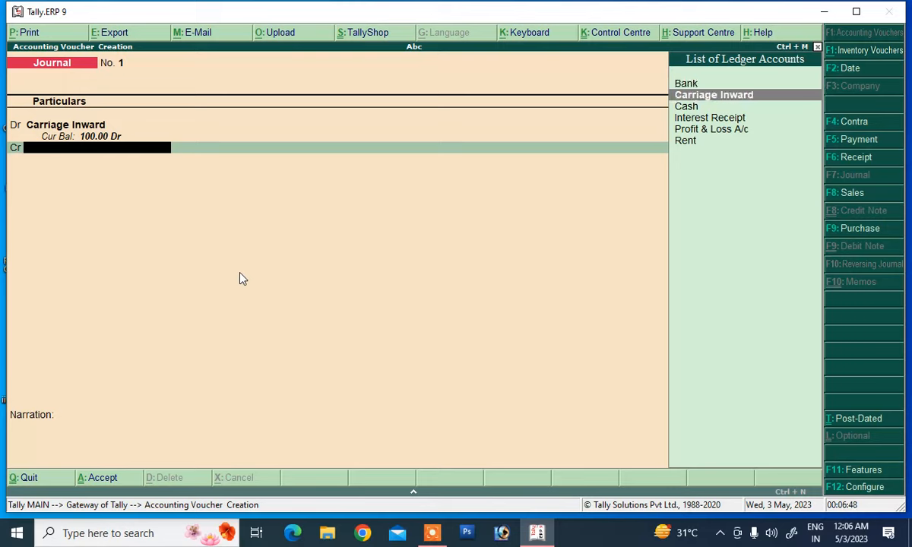
{"action": "key", "text": "Down"}
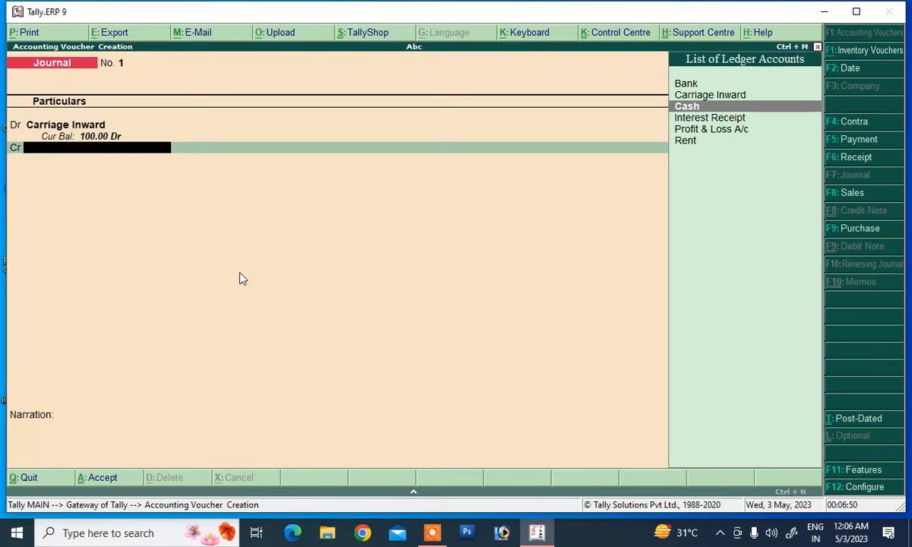
{"action": "key", "text": "Return"}
{"action": "key", "text": "Return"}
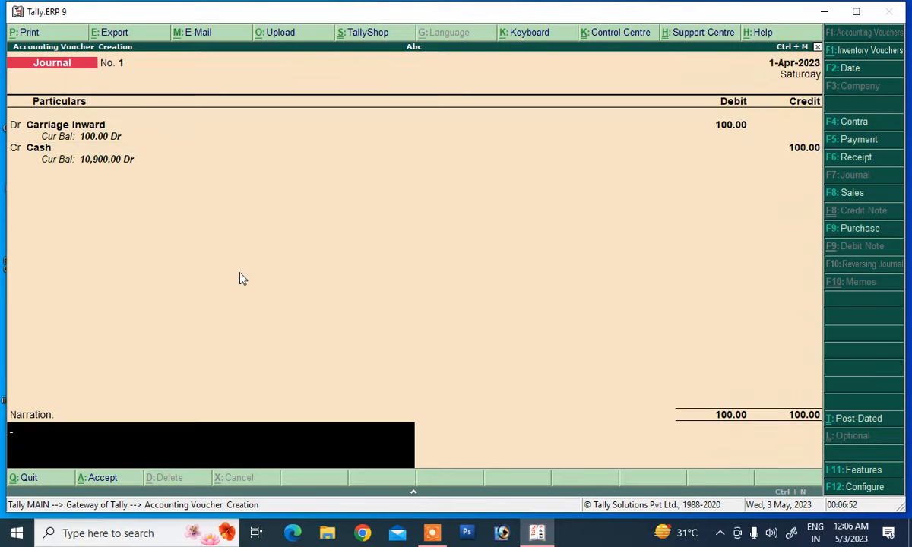
Add the narration "being carriage inward paid" to the Journal voucher and save it.
{"action": "type", "text": "being"}
{"action": "type", "text": "carriage inward paid"}
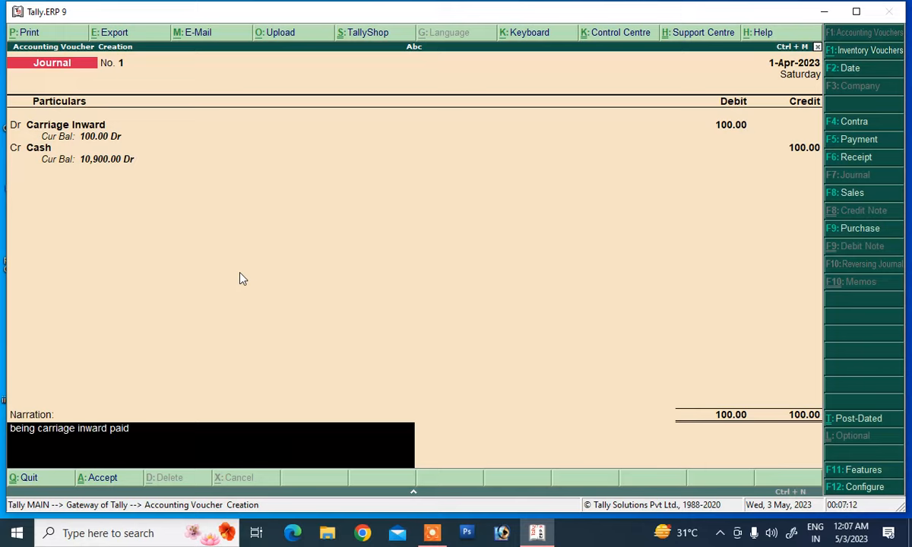
{"action": "key", "text": "Return"}
{"action": "key", "text": "Return"}
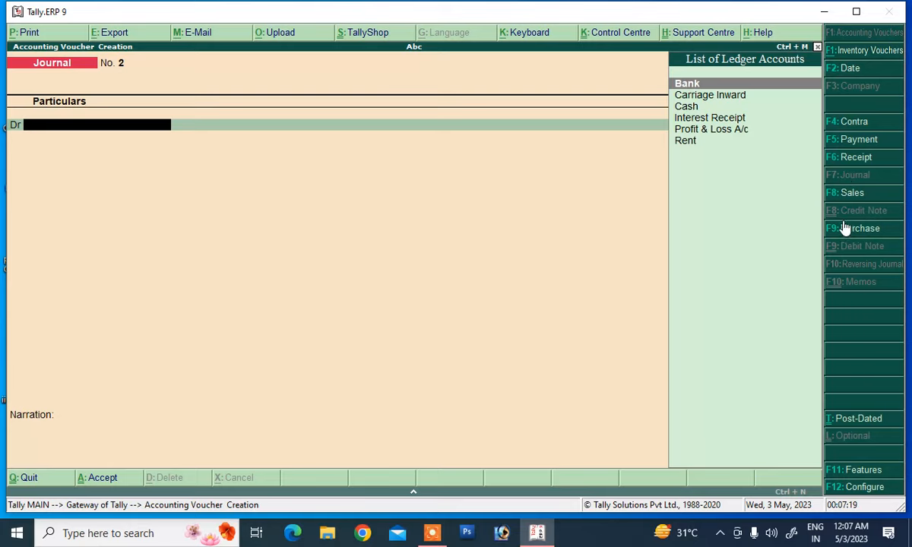
Start a Sales voucher in voucher mode, leave the reference number blank and choose Cash as the debit ledger.
{"action": "left_click", "coordinate": [851, 193]}
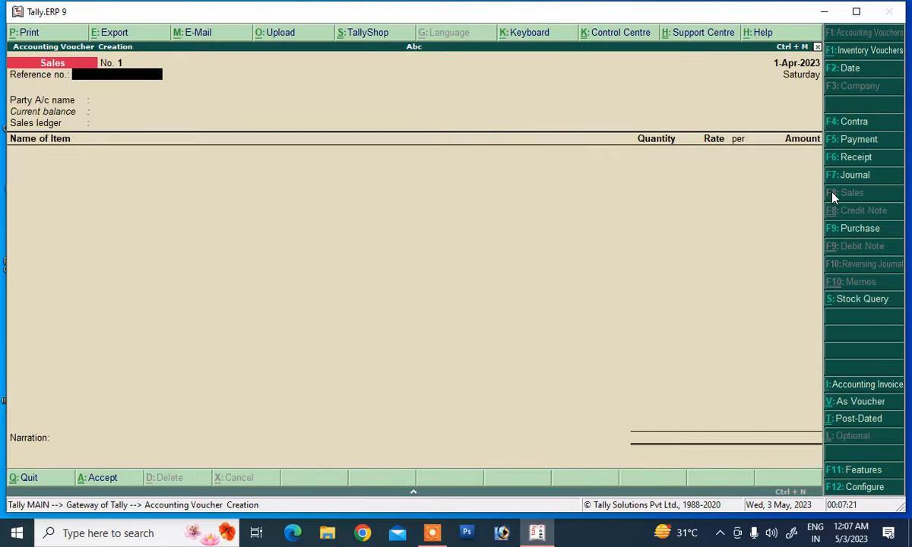
{"action": "left_click", "coordinate": [841, 403]}
{"action": "key", "text": "Return"}
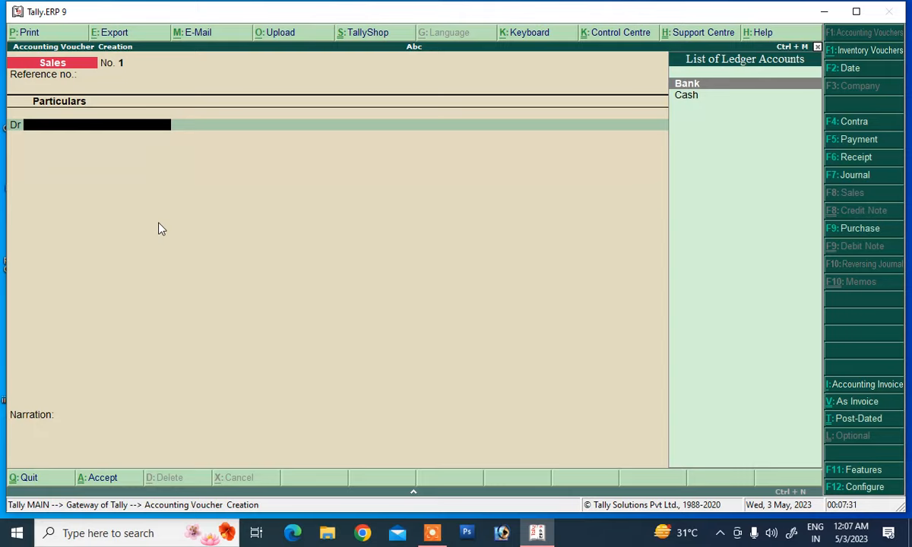
{"action": "key", "text": "Down"}
{"action": "key", "text": "Return"}
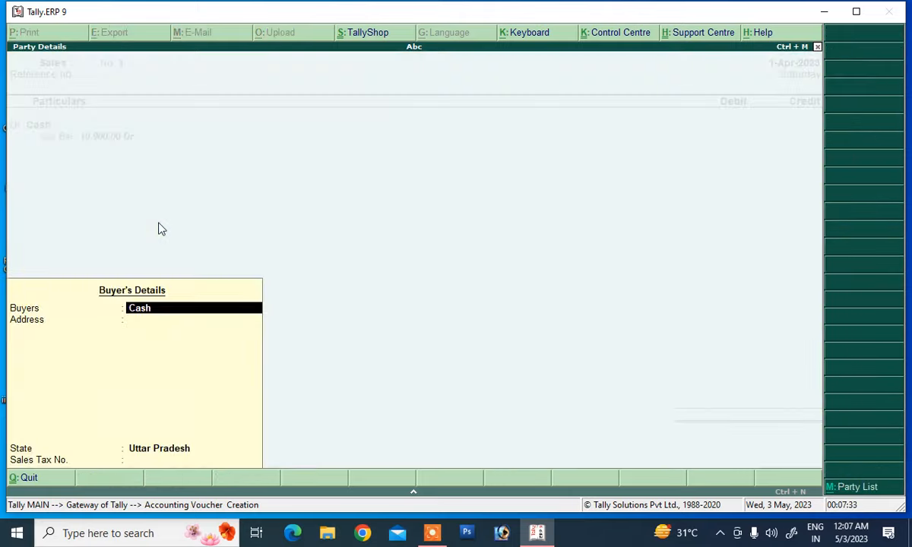
Accept the default buyer's details and debit Cash with 5,000 in the Sales voucher.
{"action": "key", "text": "Return"}
{"action": "key", "text": "Return"}
{"action": "key", "text": "Return"}
{"action": "key", "text": "Return"}
Create the ledger Sold Goods under Sales Accounts and save it with its other settings at their defaults.
{"action": "key", "text": "alt+c"}
{"action": "type", "text": "Sold Goods"}
{"action": "key", "text": "Return"}
{"action": "key", "text": "Return"}
{"action": "type", "text": "S"}
{"action": "key", "text": "Down"}
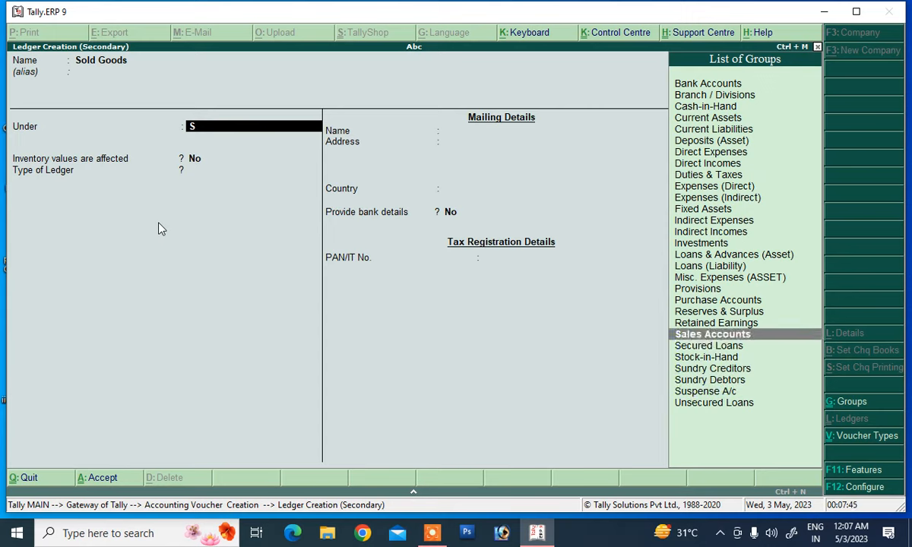
{"action": "key", "text": "Down"}
{"action": "key", "text": "Up"}
{"action": "key", "text": "Return"}
{"action": "key", "text": "Return"}
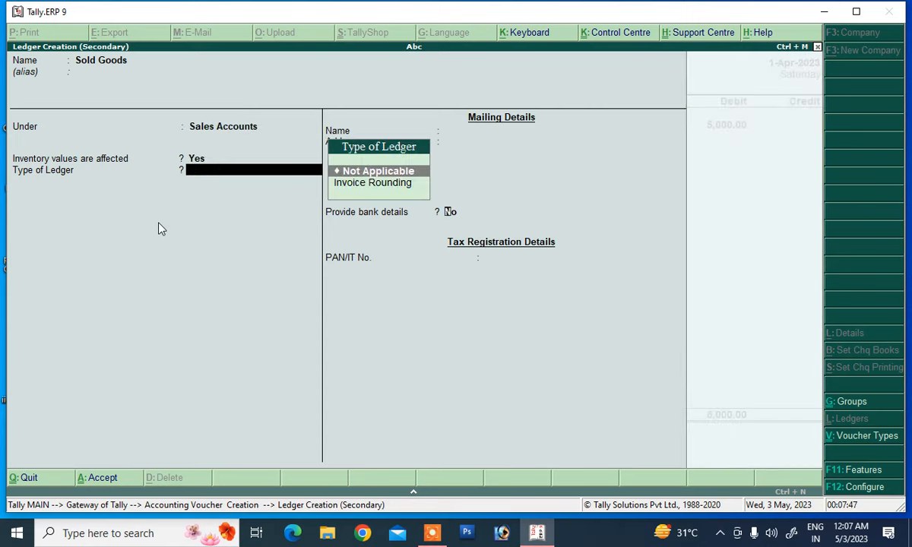
{"action": "key", "text": "ctrl+a"}
Credit Sold Goods with 5,000 and save the Sales voucher.
{"action": "key", "text": "Return"}
{"action": "key", "text": "Return"}
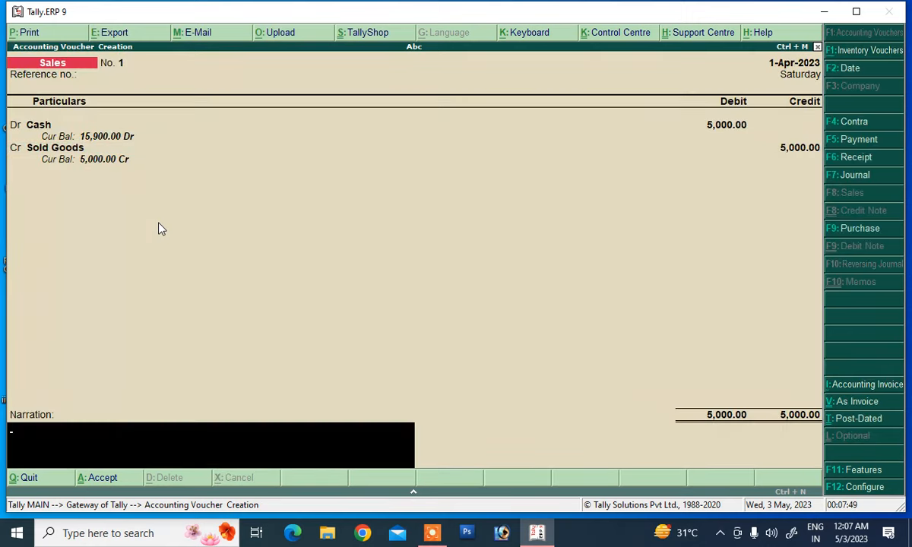
{"action": "key", "text": "Return"}
{"action": "key", "text": "Return"}
Start a Purchase voucher in voucher mode, leaving the supplier invoice number and date blank.
{"action": "left_click", "coordinate": [836, 229]}
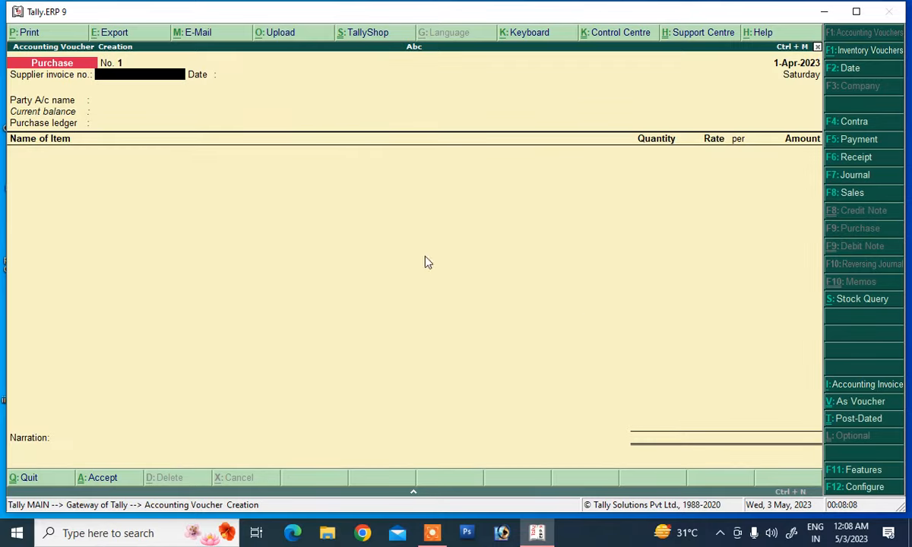
{"action": "left_click", "coordinate": [864, 406]}
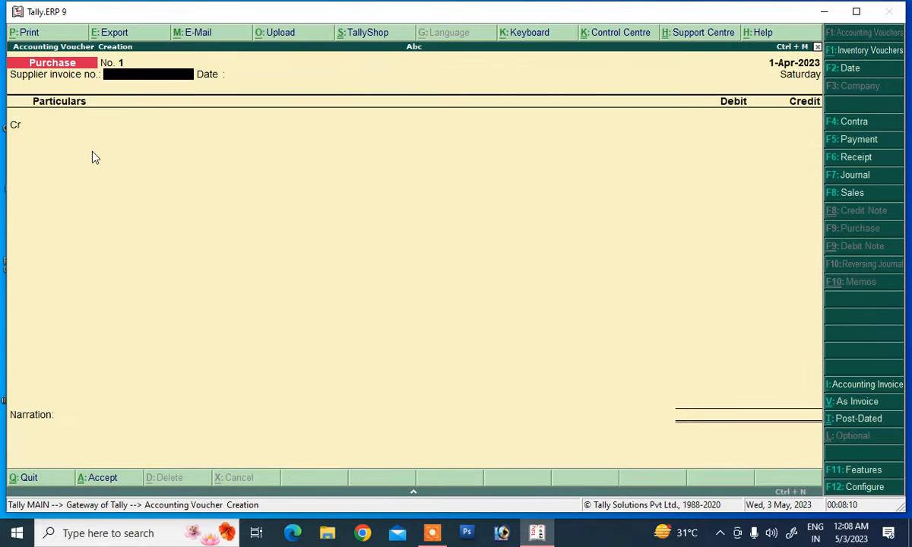
{"action": "key", "text": "Return"}
{"action": "key", "text": "Return"}
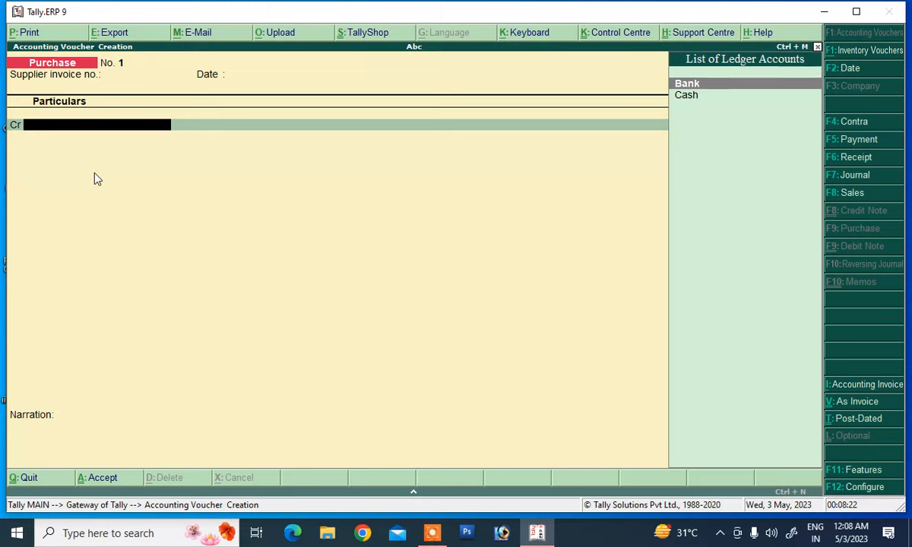
Credit Cash with 5000 in the Purchase voucher, keeping the default supplier's details and Uttar Pradesh as the state.
{"action": "key", "text": "Down"}
{"action": "key", "text": "Return"}
{"action": "key", "text": "Return"}
{"action": "key", "text": "Return"}
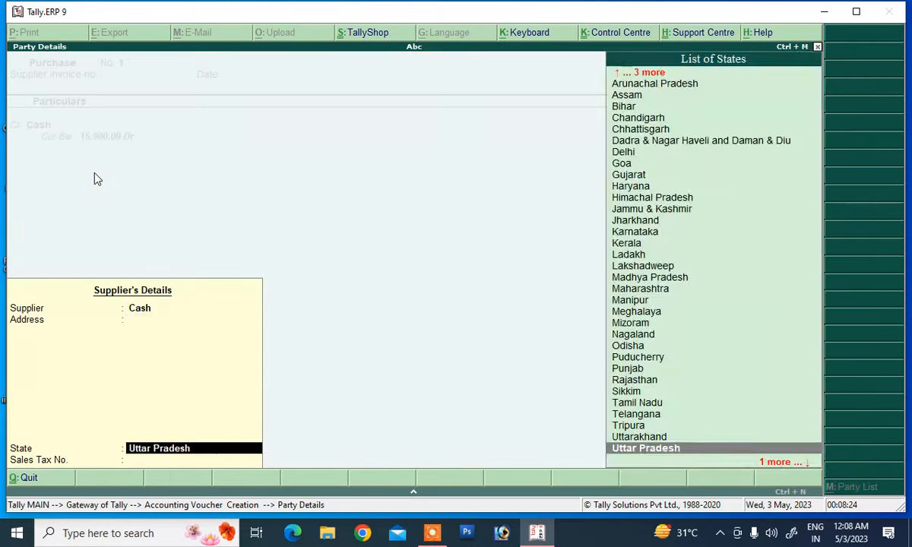
{"action": "key", "text": "Return"}
{"action": "key", "text": "Return"}
{"action": "type", "text": "5000"}
{"action": "key", "text": "Return"}
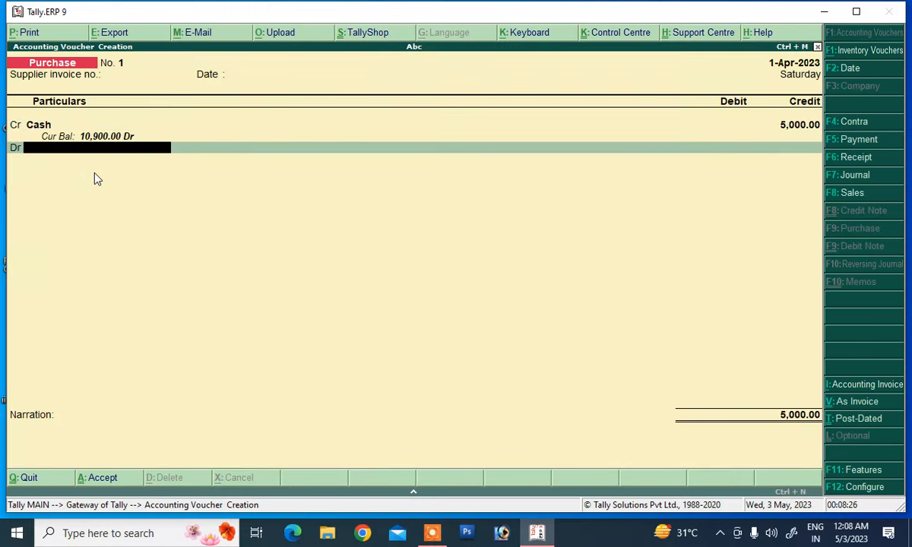
Create the ledger Purchase Goods under Purchase Accounts and save it with its other settings at their defaults.
{"action": "key", "text": "alt+c"}
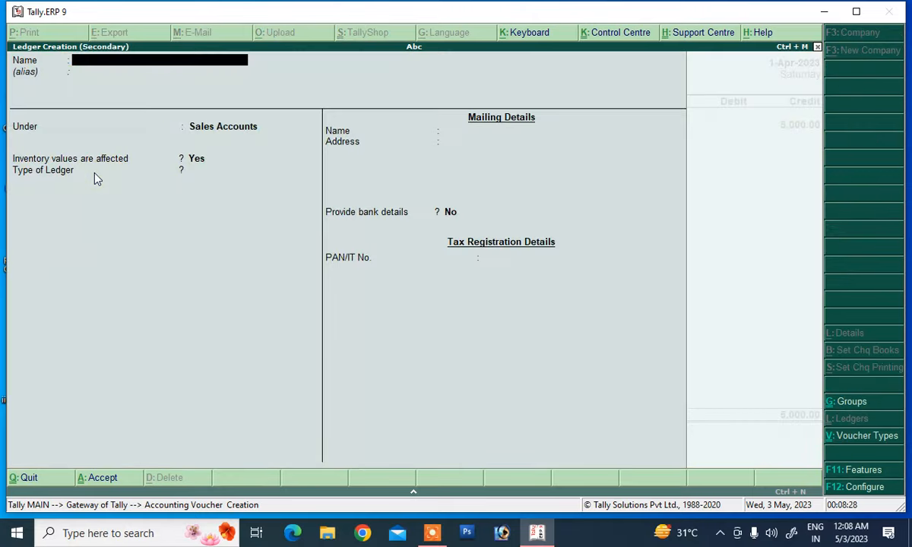
{"action": "type", "text": "Purch"}
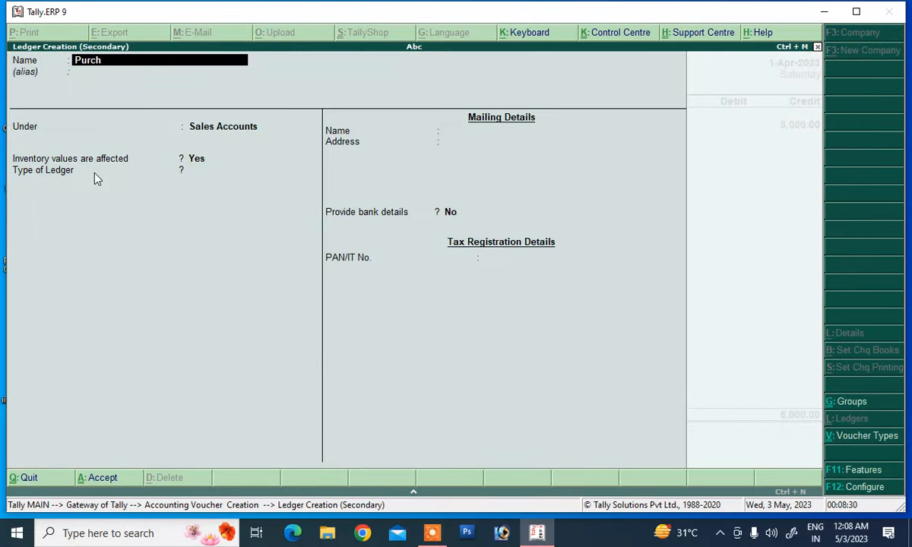
{"action": "type", "text": "ase Goods"}
{"action": "key", "text": "Return"}
{"action": "key", "text": "Return"}
{"action": "type", "text": "P"}
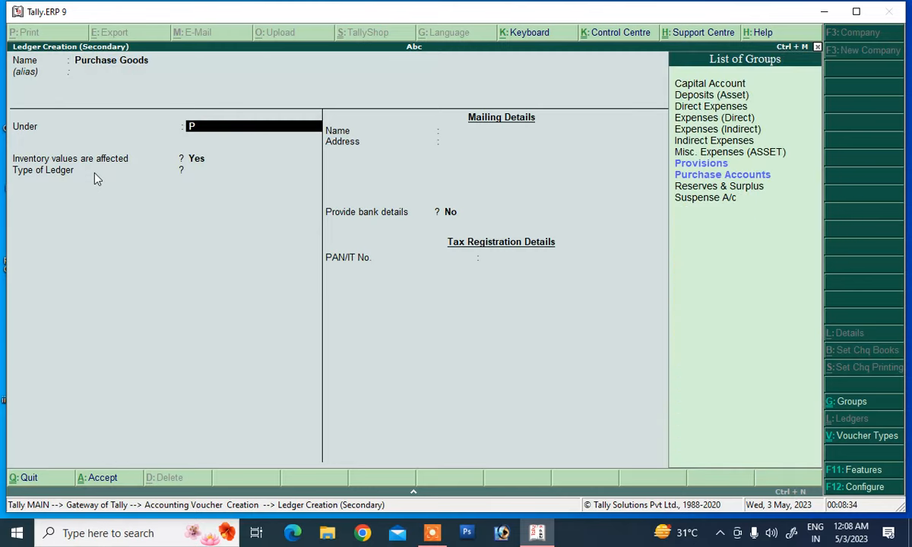
{"action": "key", "text": "Down"}
{"action": "key", "text": "Return"}
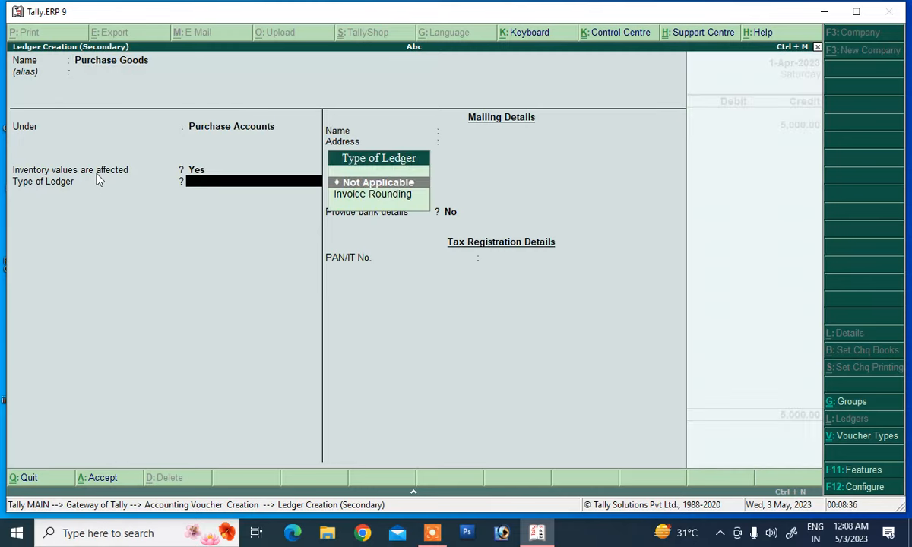
{"action": "key", "text": "Return"}
{"action": "key", "text": "Return"}
{"action": "key", "text": "Return"}
{"action": "key", "text": "Return"}
Debit Purchase Goods with 5,000, add the narration "purchase on goods", save the Purchase voucher and leave voucher entry.
{"action": "key", "text": "Return"}
{"action": "key", "text": "Return"}
{"action": "type", "text": "purchase on goods"}
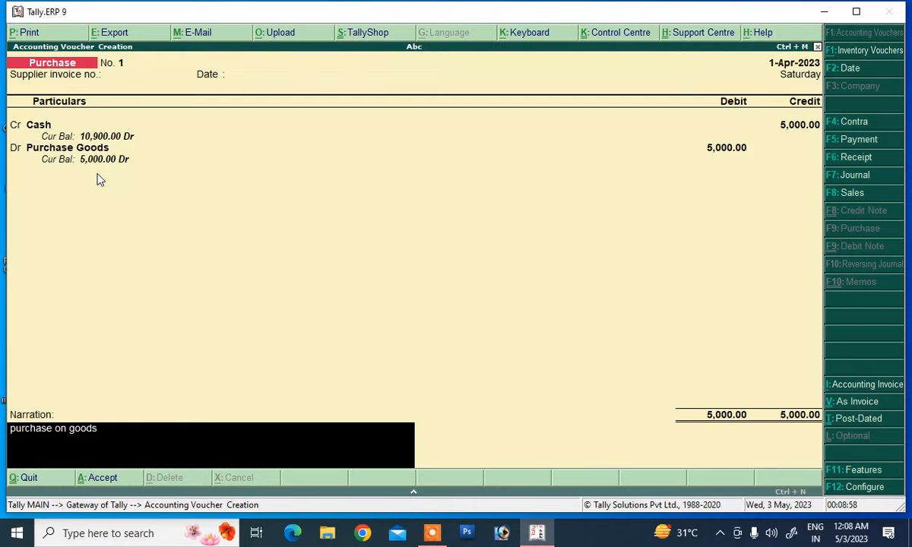
{"action": "key", "text": "Return"}
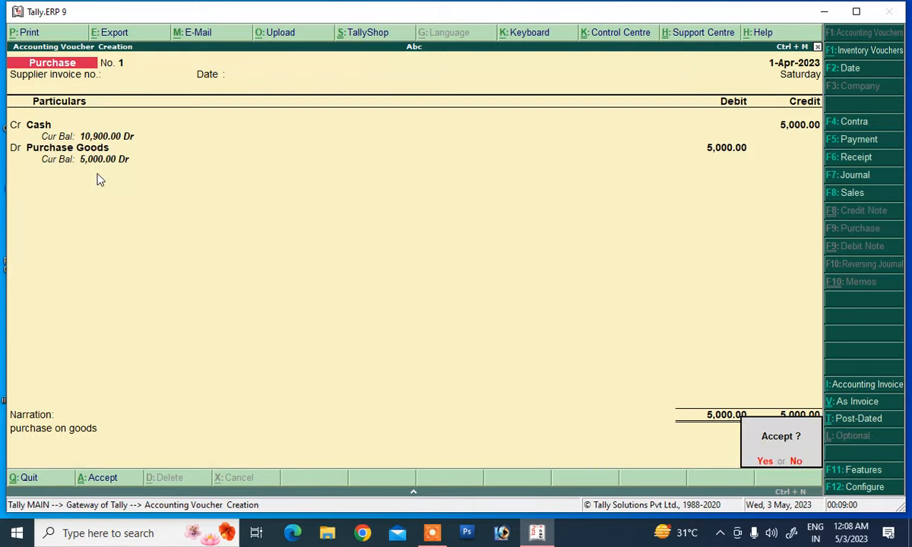
{"action": "key", "text": "y"}
{"action": "key", "text": "Escape"}
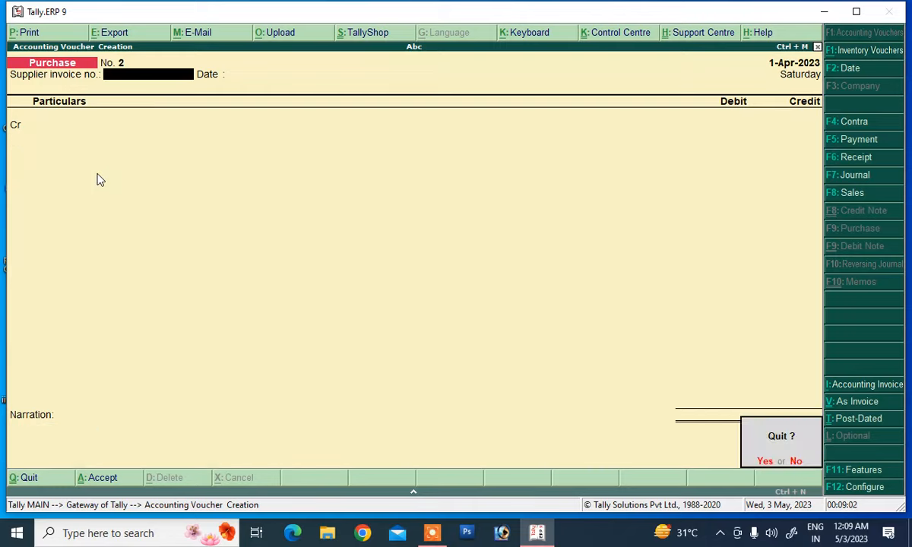
{"action": "key", "text": "Return"}
Open the Day Book to review the recorded vouchers.
{"action": "key", "text": "Escape"}
{"action": "key", "text": "Escape"}
{"action": "key", "text": "Down"}
{"action": "key", "text": "Down"}
{"action": "key", "text": "Down"}
{"action": "key", "text": "Down"}
{"action": "key", "text": "Down"}
{"action": "key", "text": "Down"}
{"action": "key", "text": "Down"}
{"action": "key", "text": "Down"}
{"action": "key", "text": "Down"}
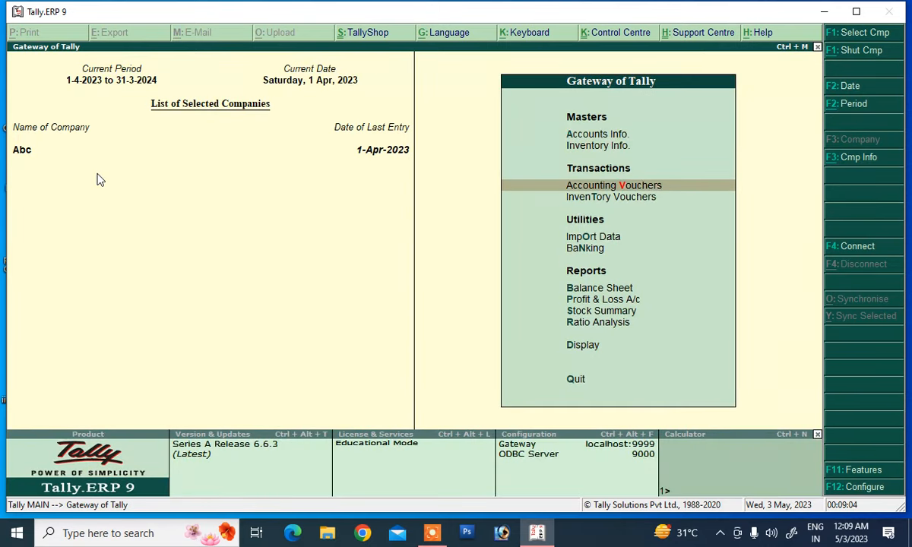
{"action": "key", "text": "Down"}
{"action": "key", "text": "Return"}
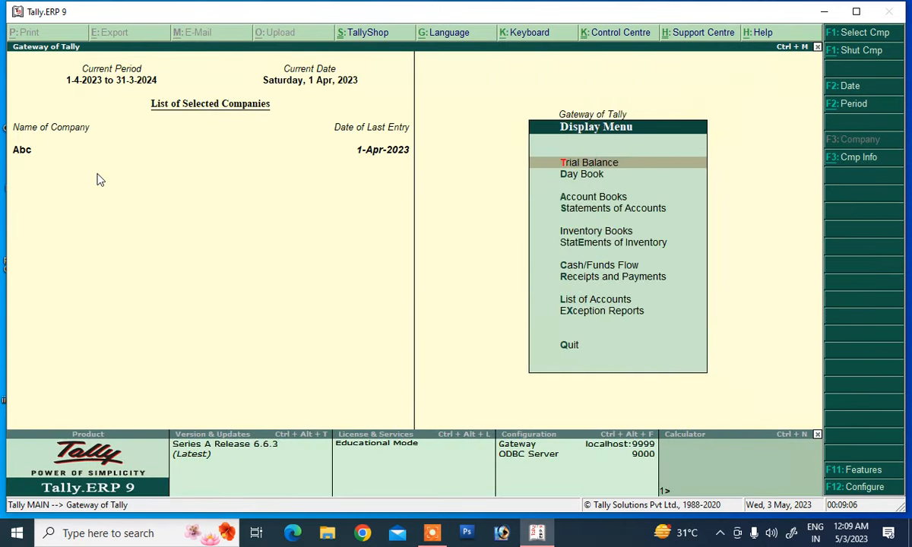
{"action": "key", "text": "Down"}
{"action": "key", "text": "Return"}
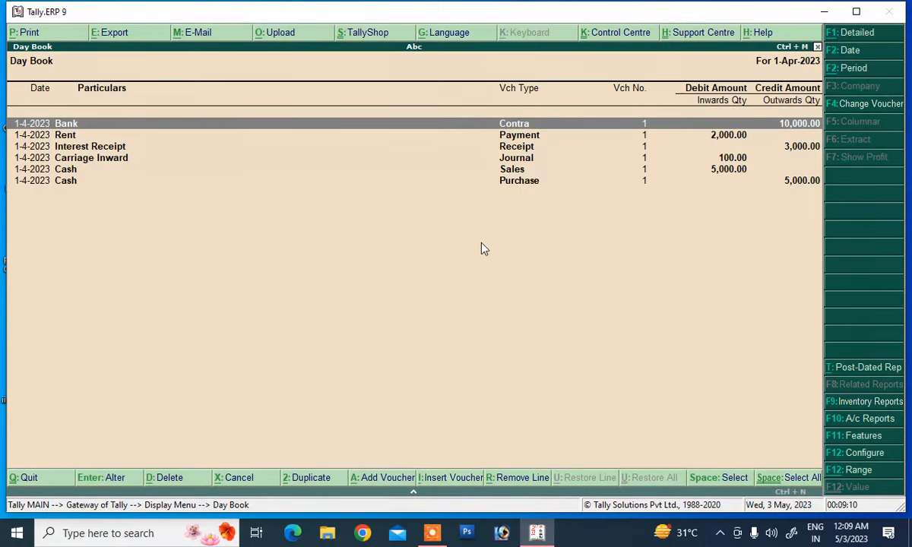
Select the Carriage Inward Journal entry in the Day Book, then return to the Gateway of Tally.
{"action": "left_click", "coordinate": [514, 160]}
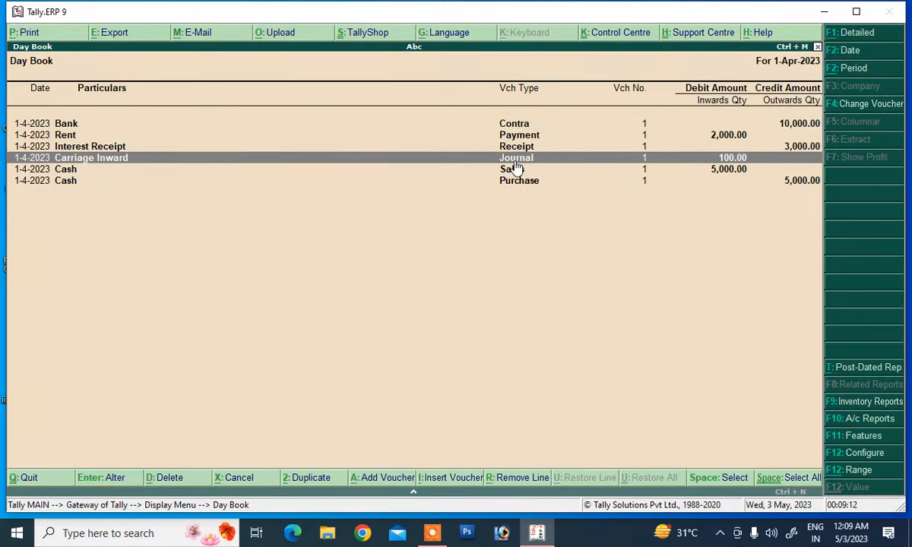
{"action": "key", "text": "Escape"}
{"action": "key", "text": "Escape"}
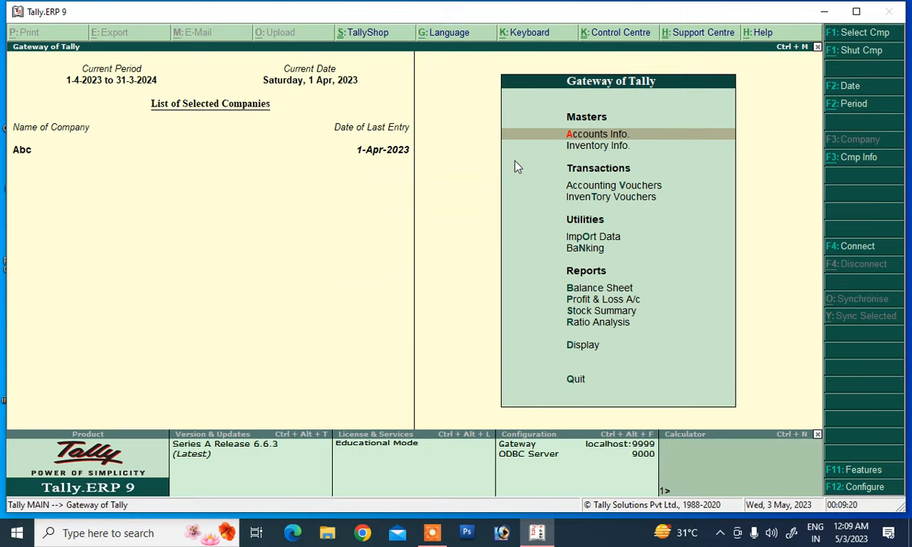